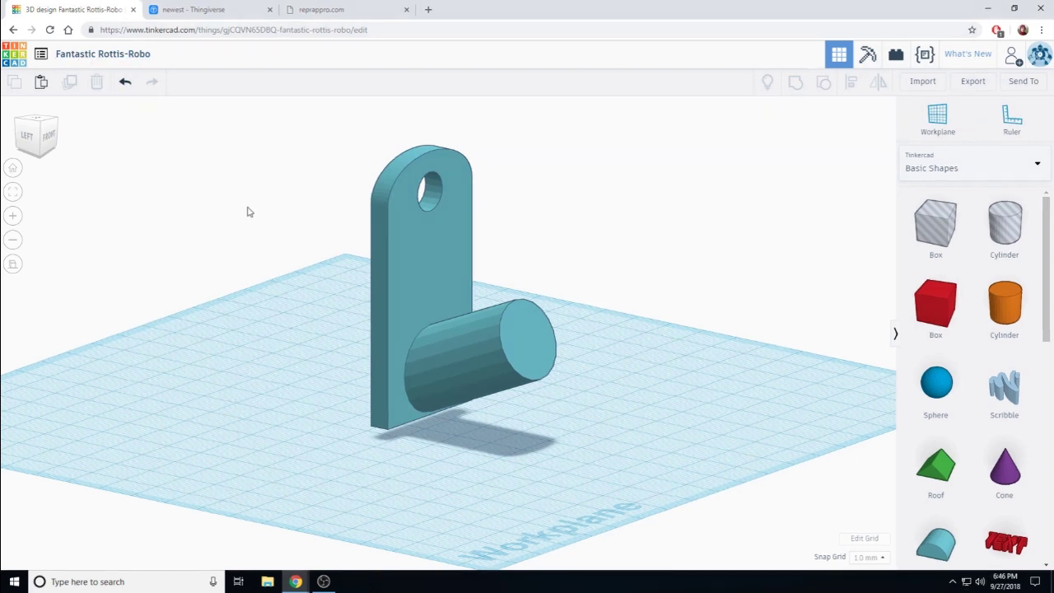
Step: Delete the old bracket and place a red box and a Round Roof shape on the workplane
right_click_drag(553, 213, 189, 207)
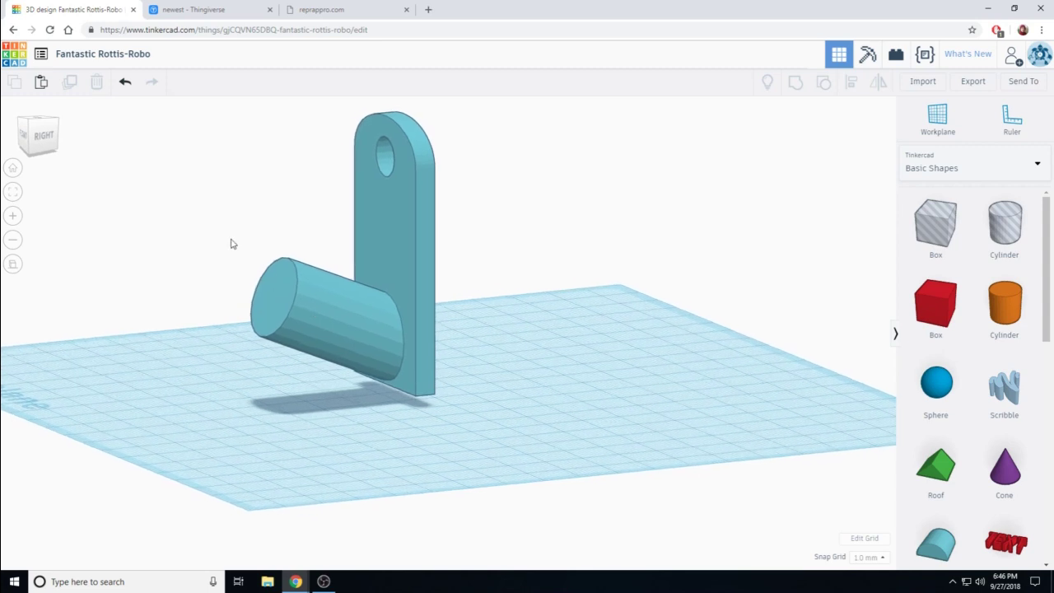
right_click_drag(231, 244, 513, 245)
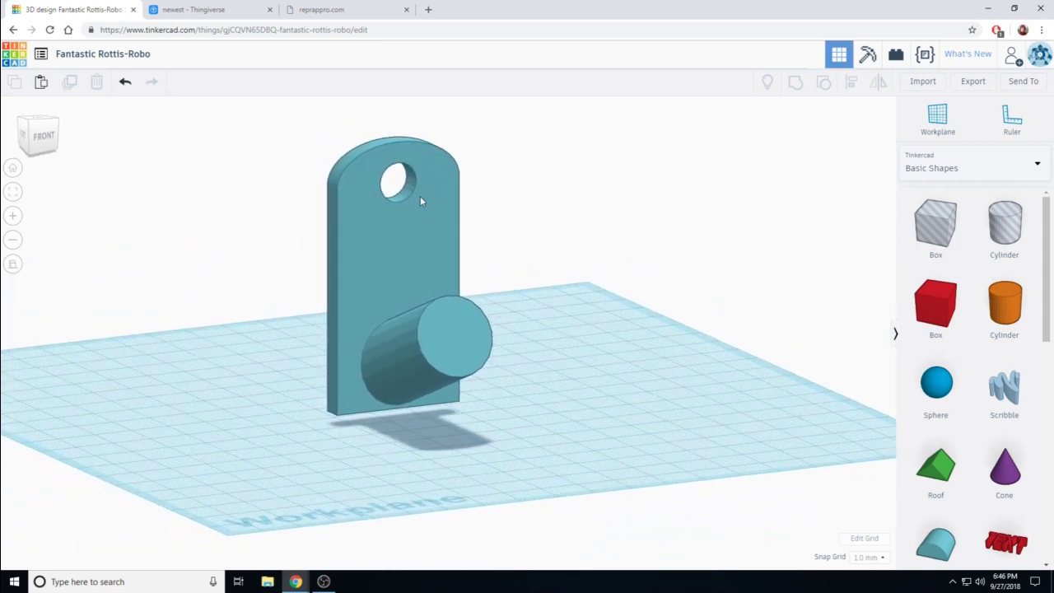
right_click_drag(206, 226, 285, 170)
left_click_drag(301, 132, 652, 462)
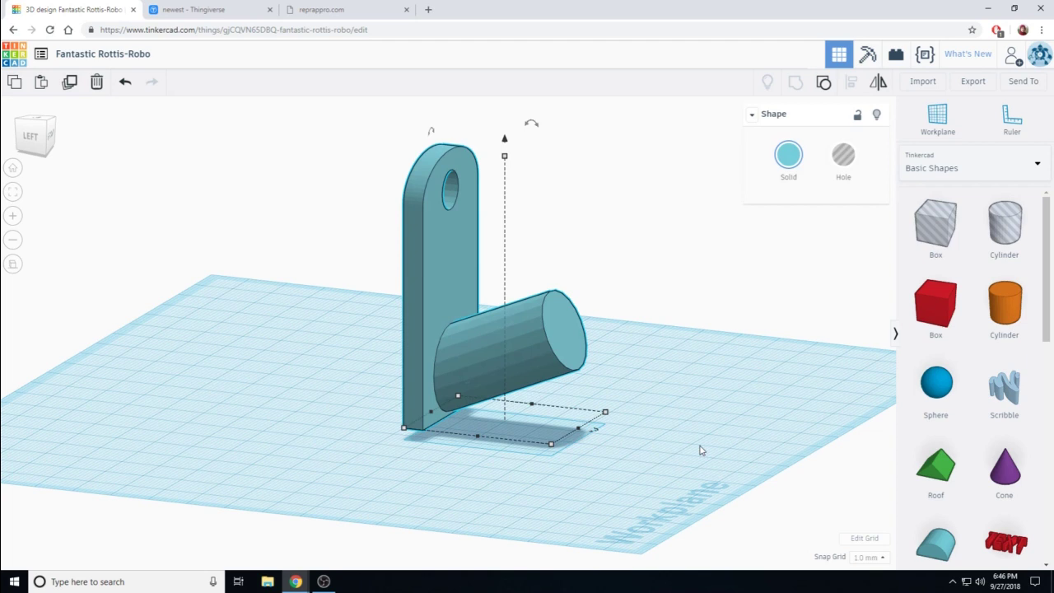
key("Delete")
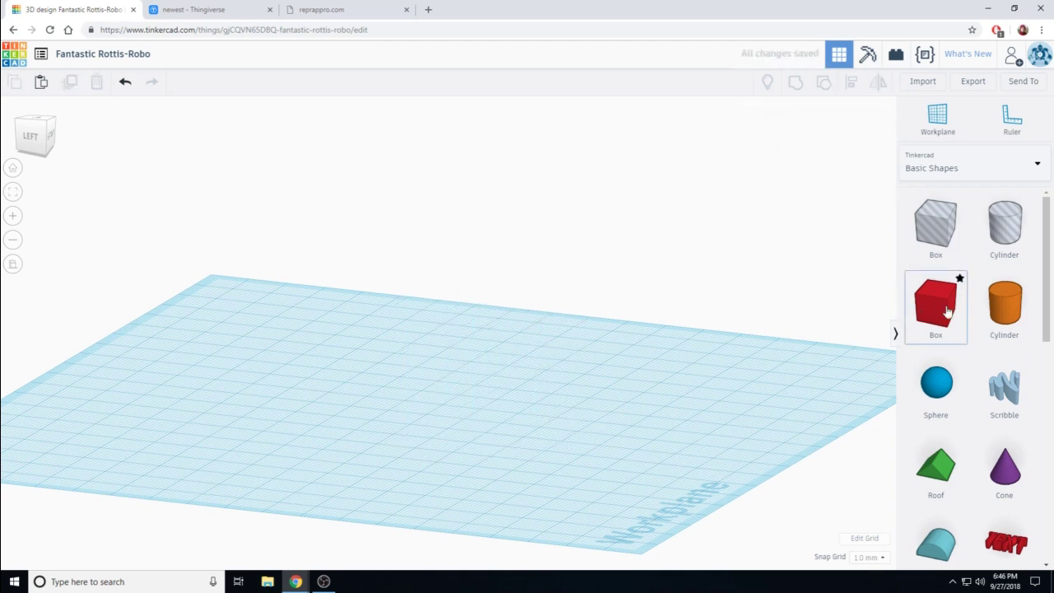
left_click_drag(947, 311, 521, 416)
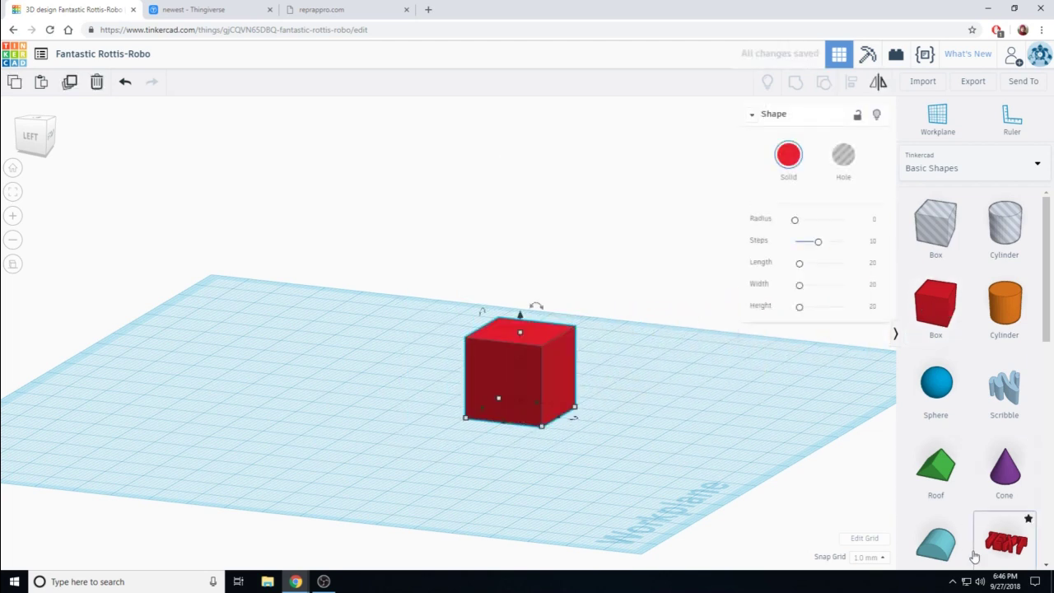
left_click_drag(938, 545, 420, 409)
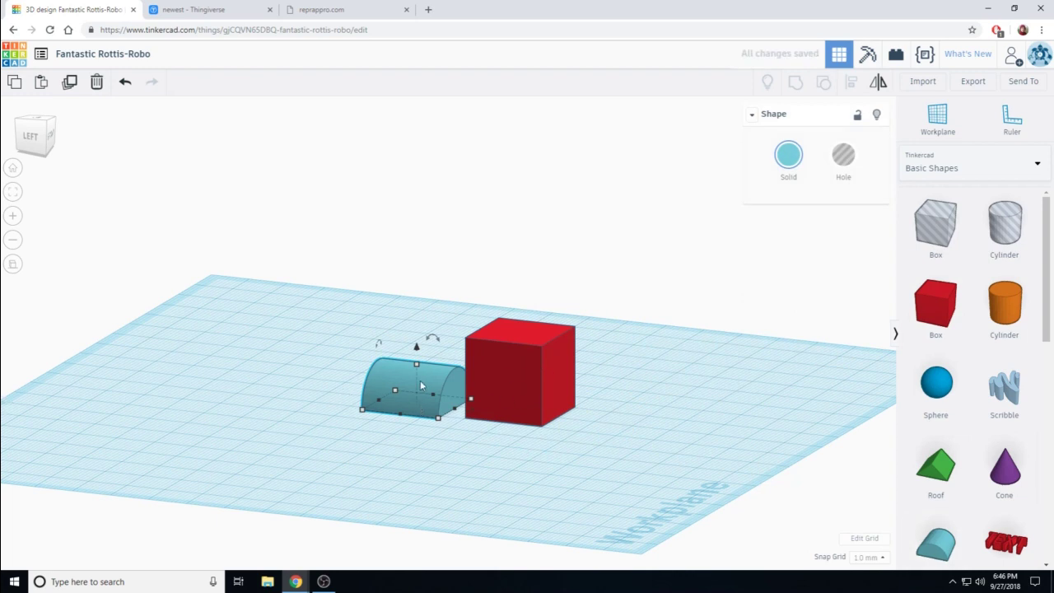
Step: Rotate the Round Roof -90° so the half-cylinder stands upright
scroll(953, 490, "down", 1)
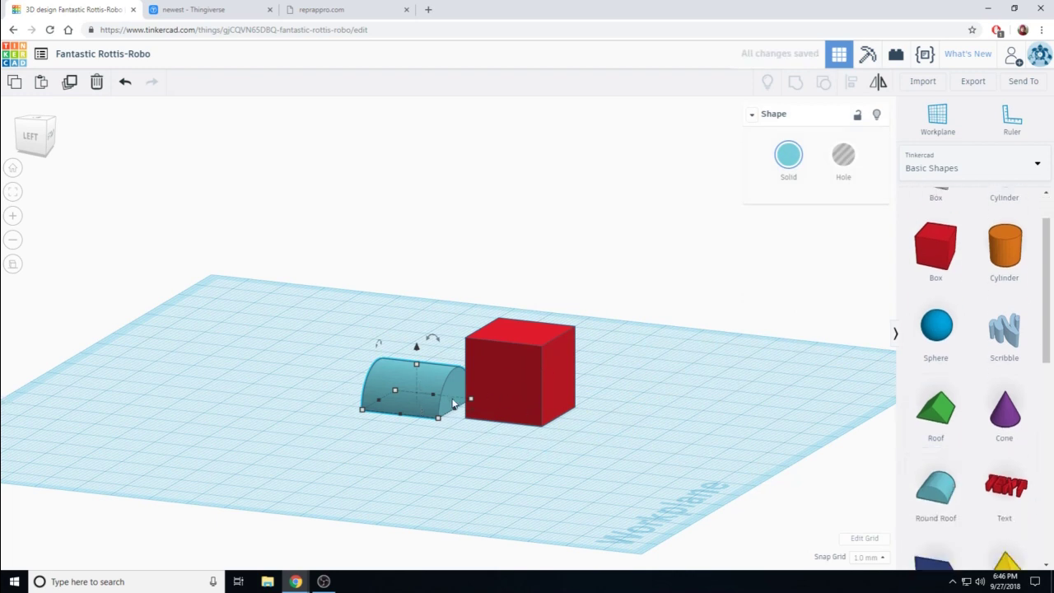
right_click_drag(623, 450, 478, 407)
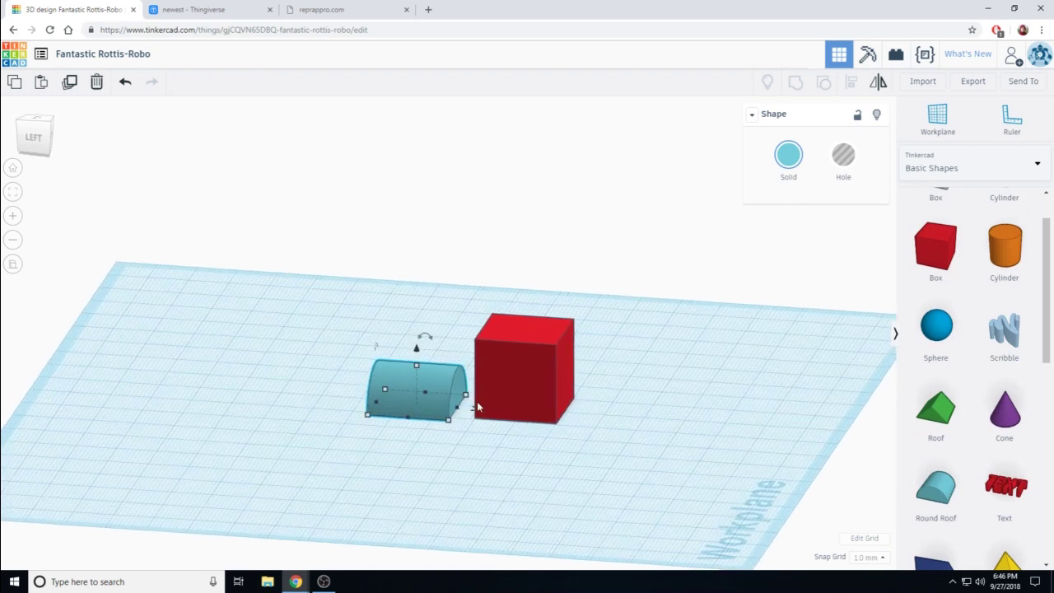
mouse_move(425, 348)
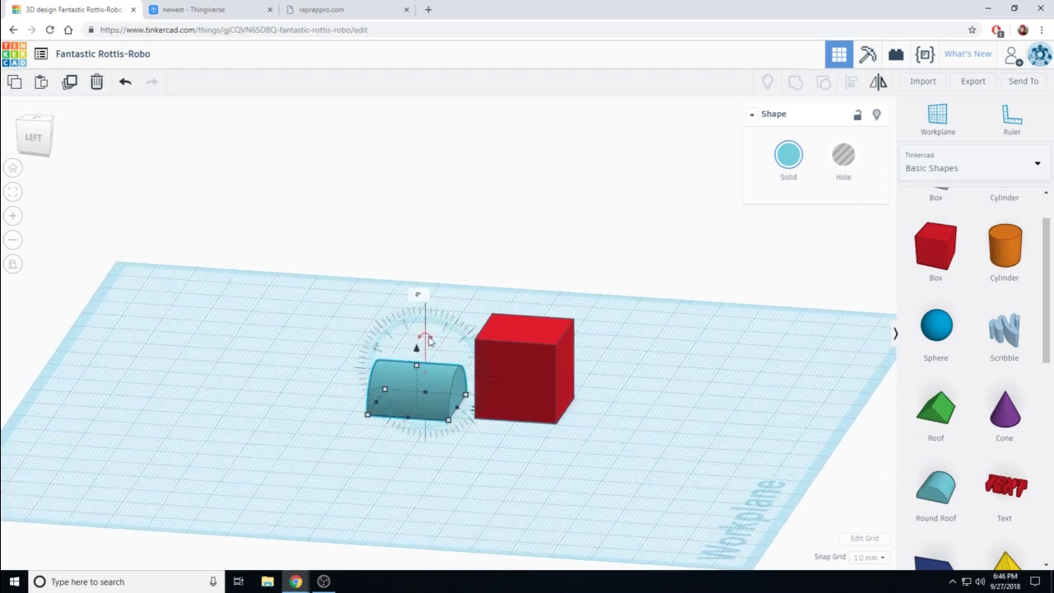
left_click_drag(428, 340, 390, 371)
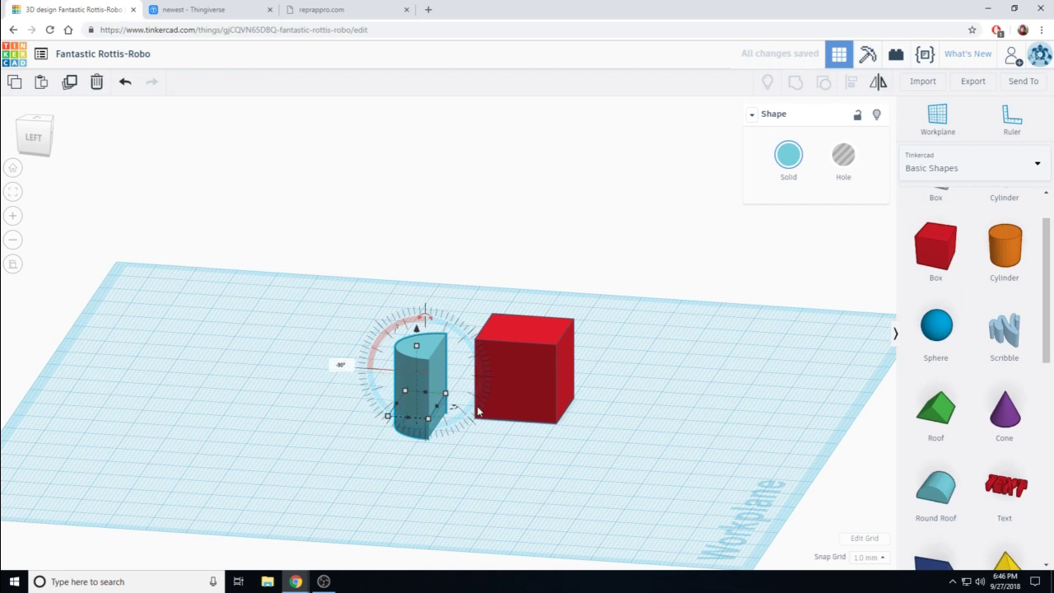
right_click_drag(478, 412, 415, 315)
left_click_drag(416, 323, 410, 300)
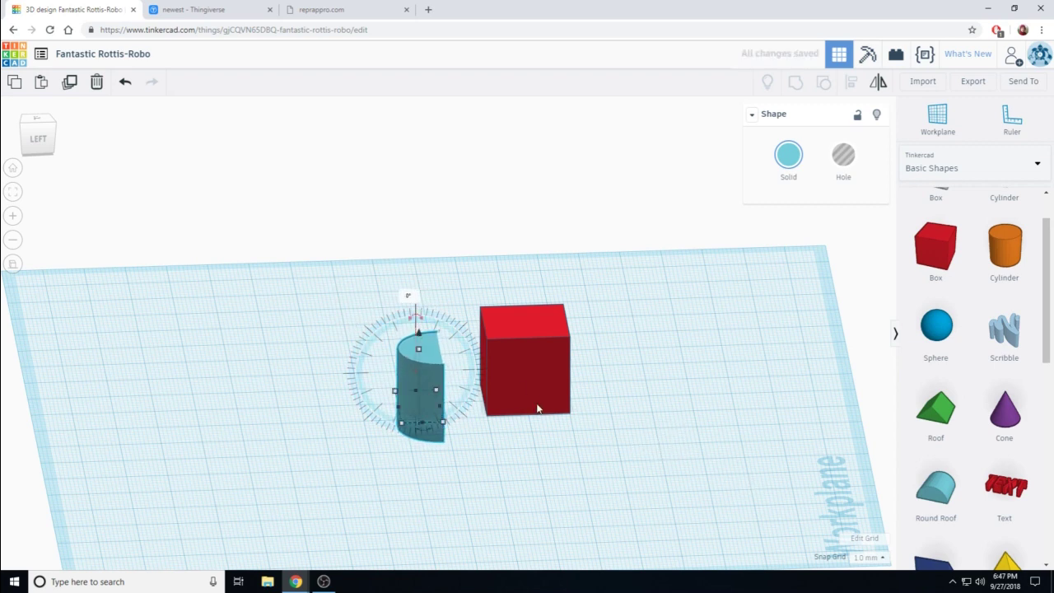
Step: Select both shapes, align them along one side, then undo that alignment
left_click(720, 416)
right_click_drag(720, 415, 681, 419)
left_click_drag(358, 251, 635, 454)
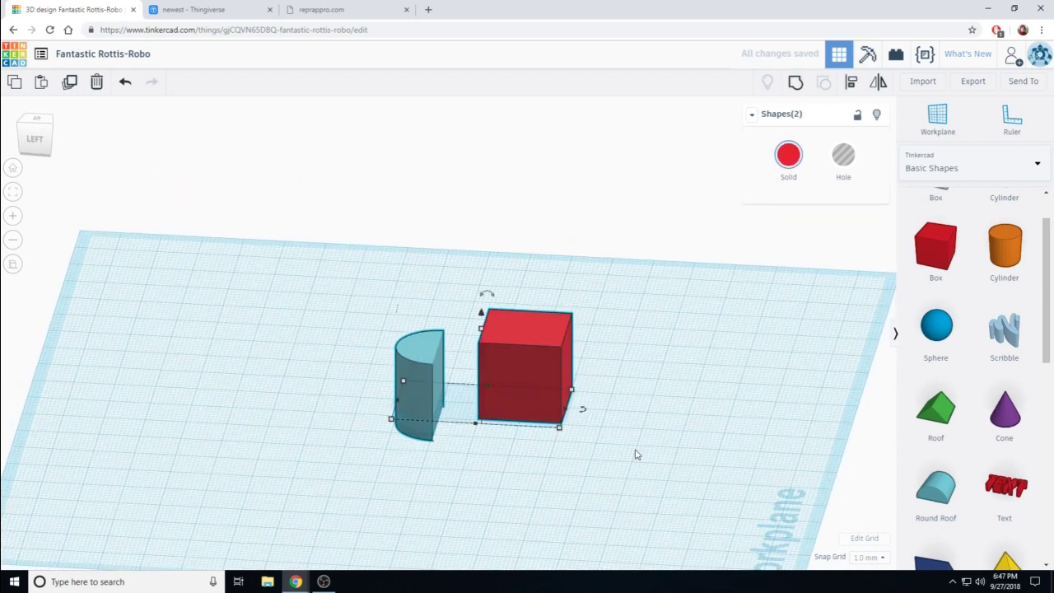
left_click(853, 84)
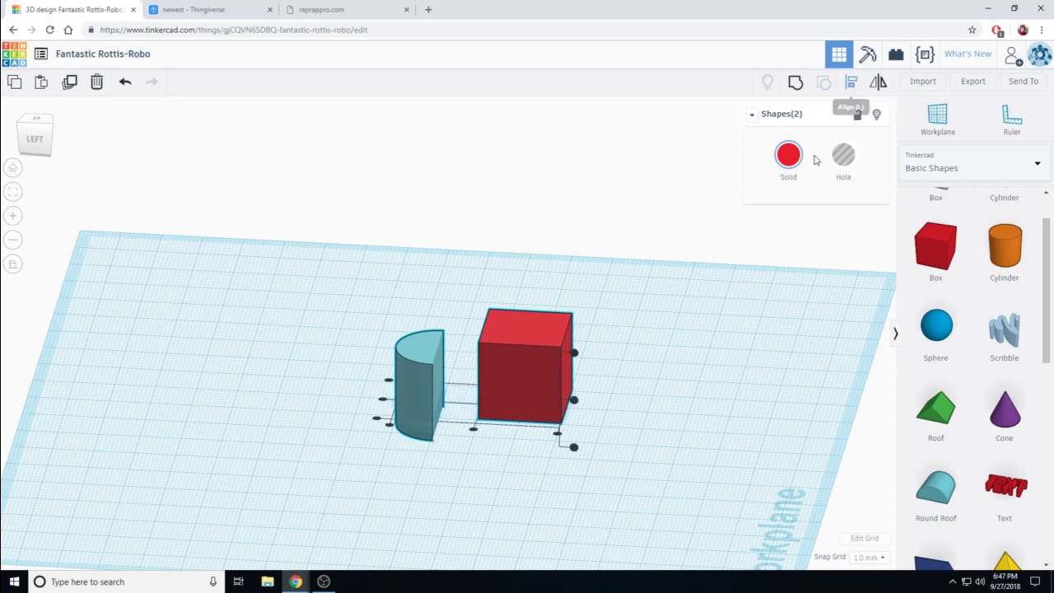
left_click(574, 401)
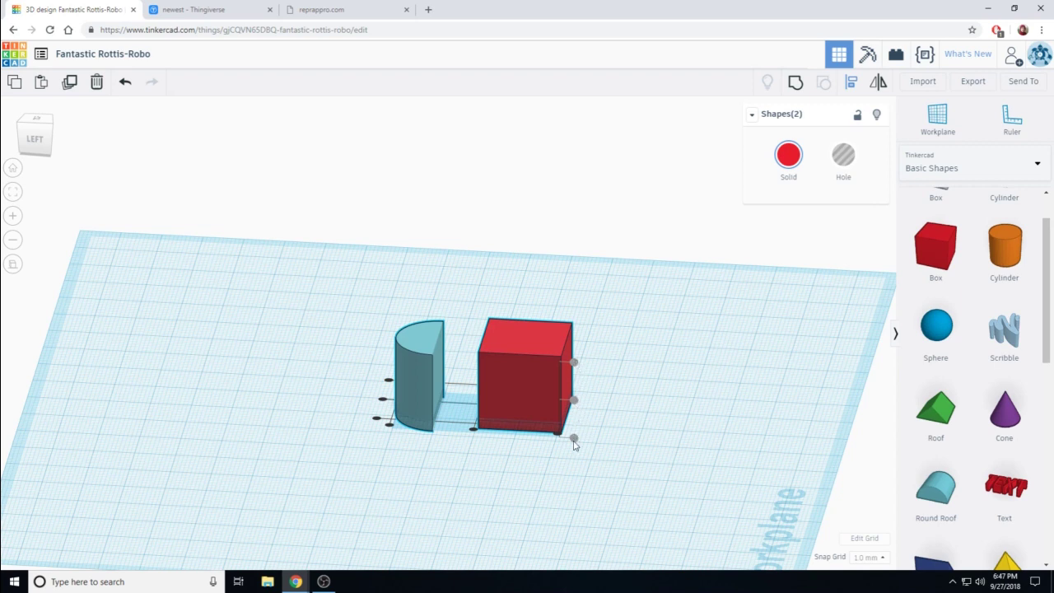
left_click(125, 81)
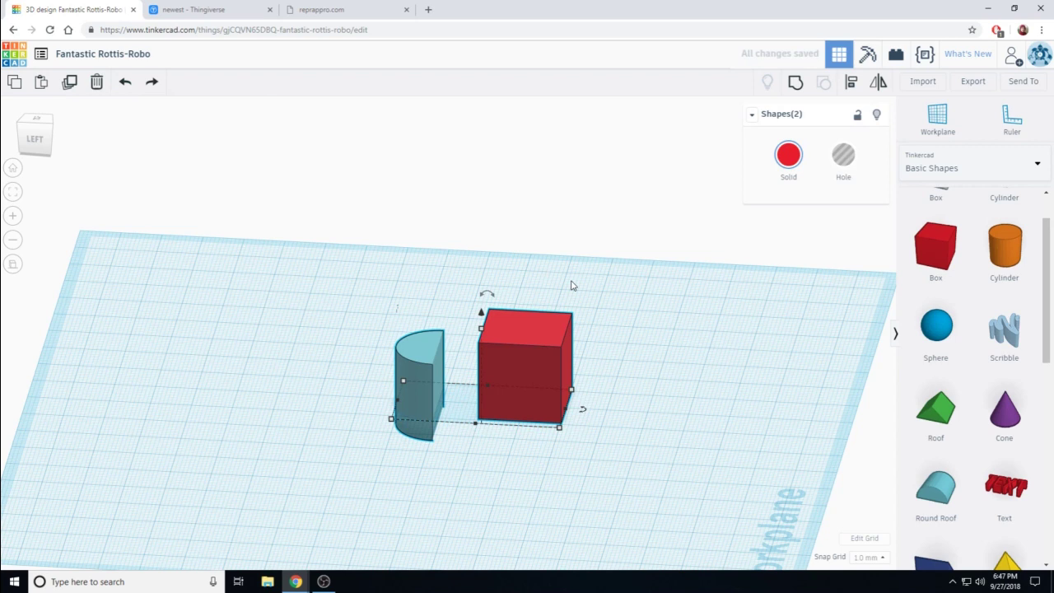
Step: Reselect both shapes, align the half-cylinder with the red box, and select the half-cylinder alone
left_click_drag(275, 283, 672, 500)
left_click(854, 83)
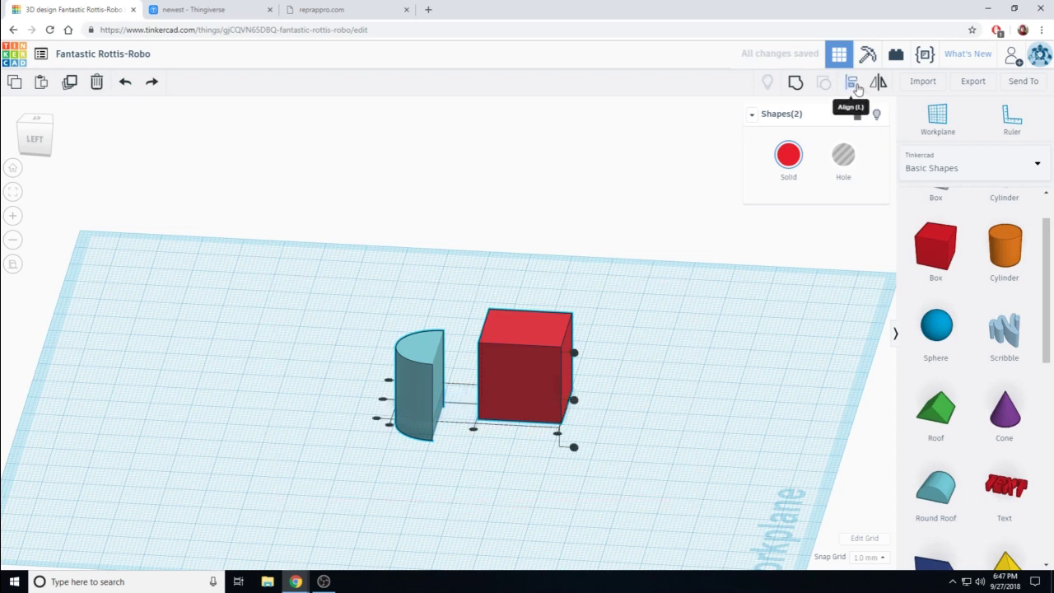
left_click(573, 355)
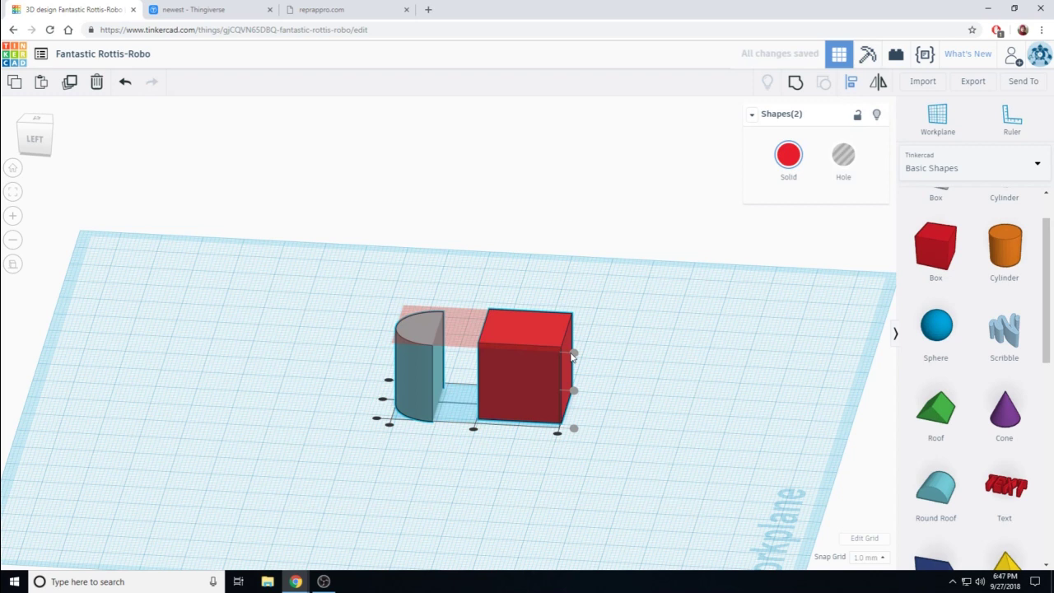
left_click(661, 341)
left_click(432, 363)
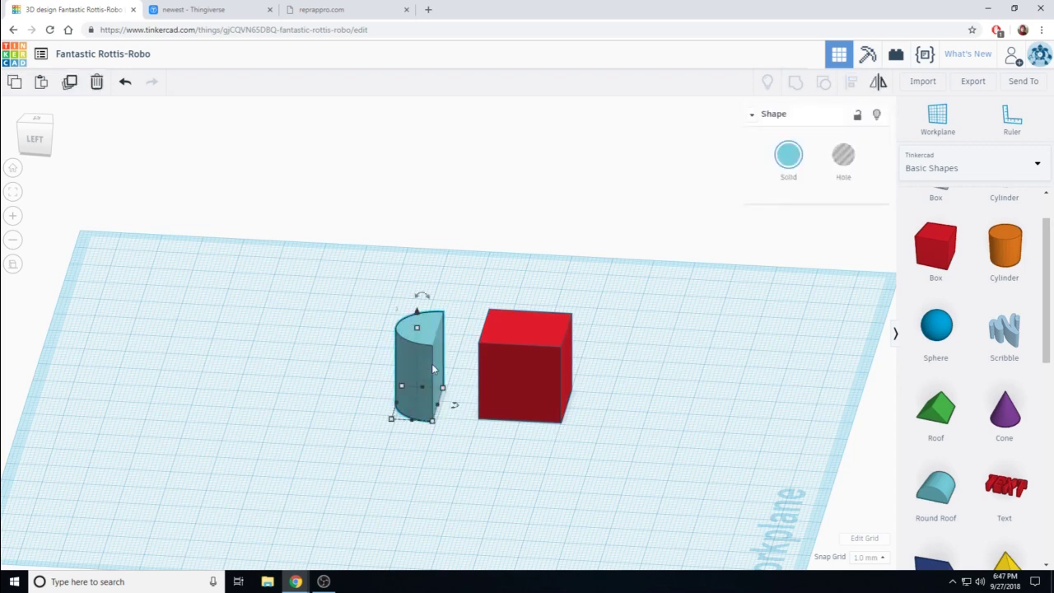
Step: In top view, butt the half-cylinder flush against the red box and select both shapes
left_click(36, 119)
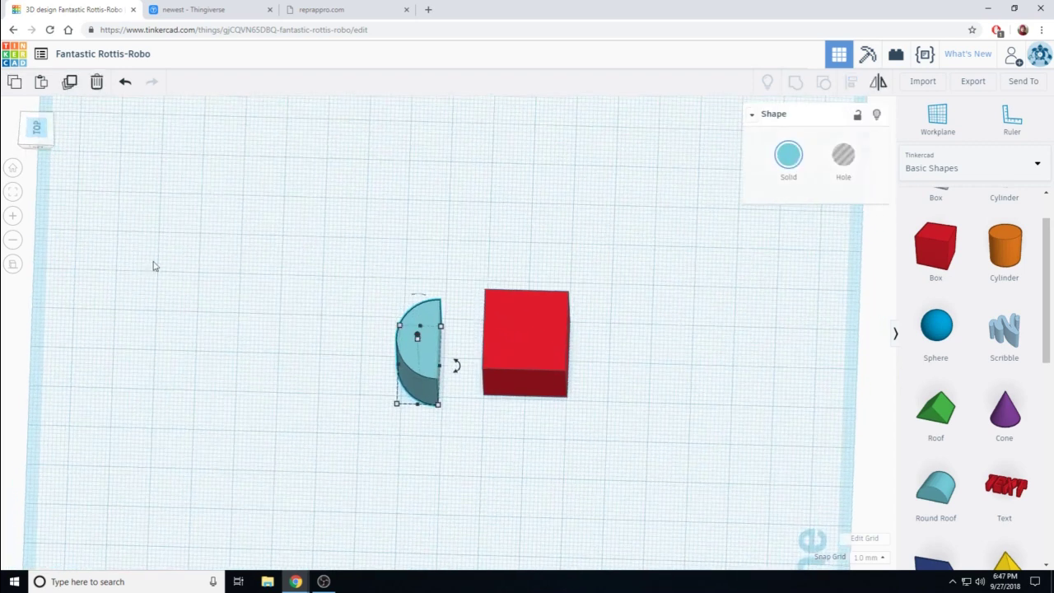
left_click_drag(430, 353, 473, 348)
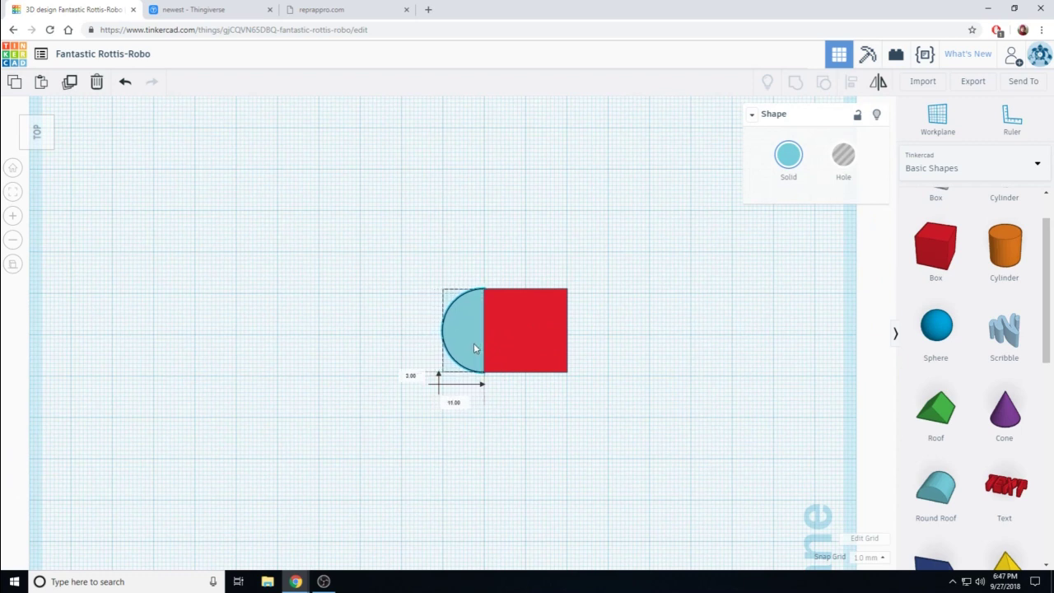
left_click(628, 375)
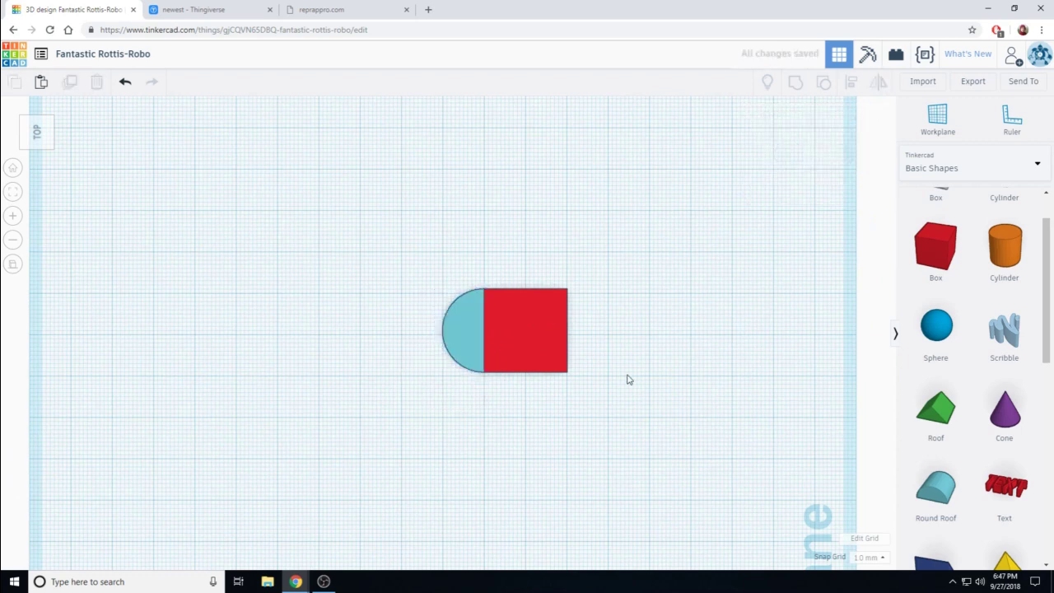
right_click_drag(628, 380, 610, 294)
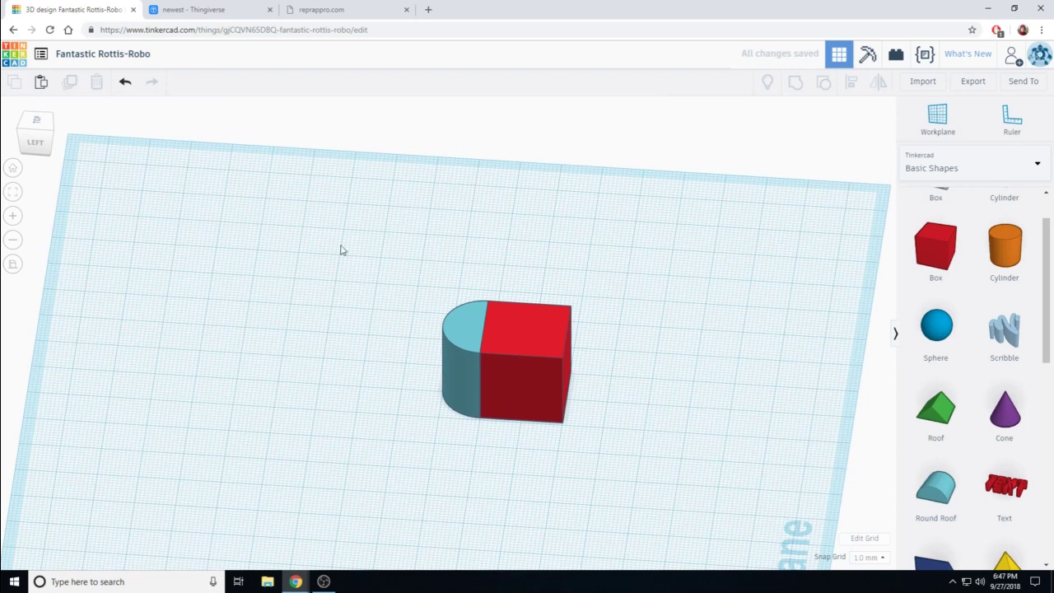
left_click_drag(356, 250, 607, 438)
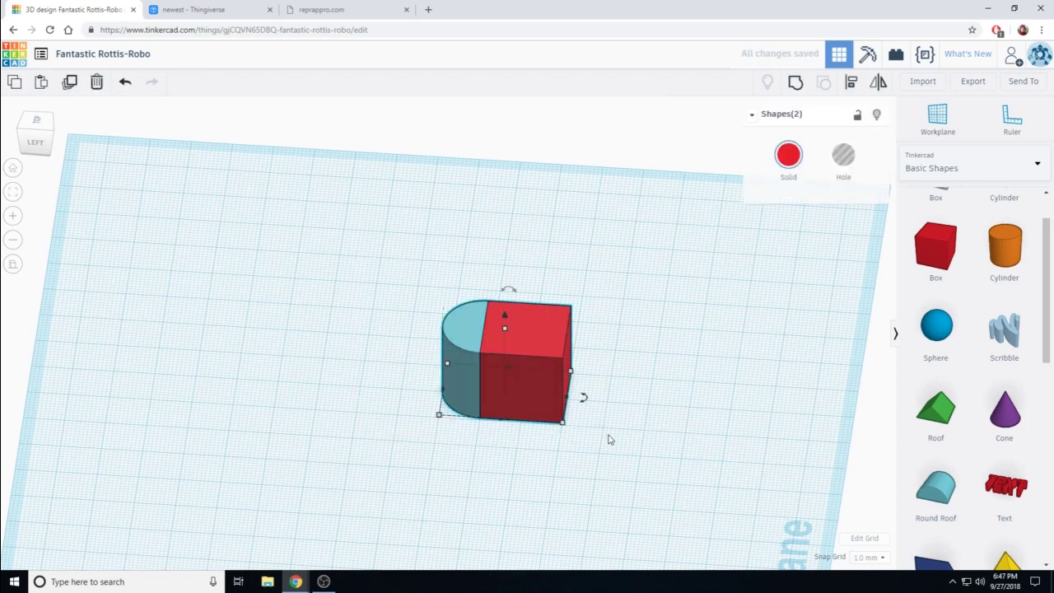
Step: Group the box and half-cylinder, lower the height to 8 and stretch the shape longer
left_click(794, 83)
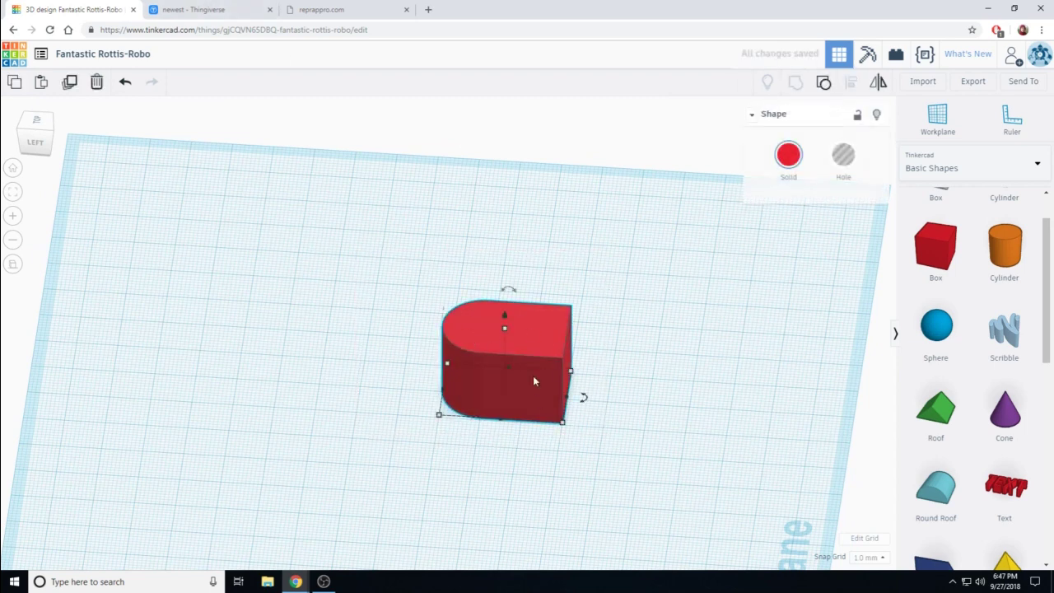
mouse_move(505, 329)
left_click_drag(505, 331, 505, 373)
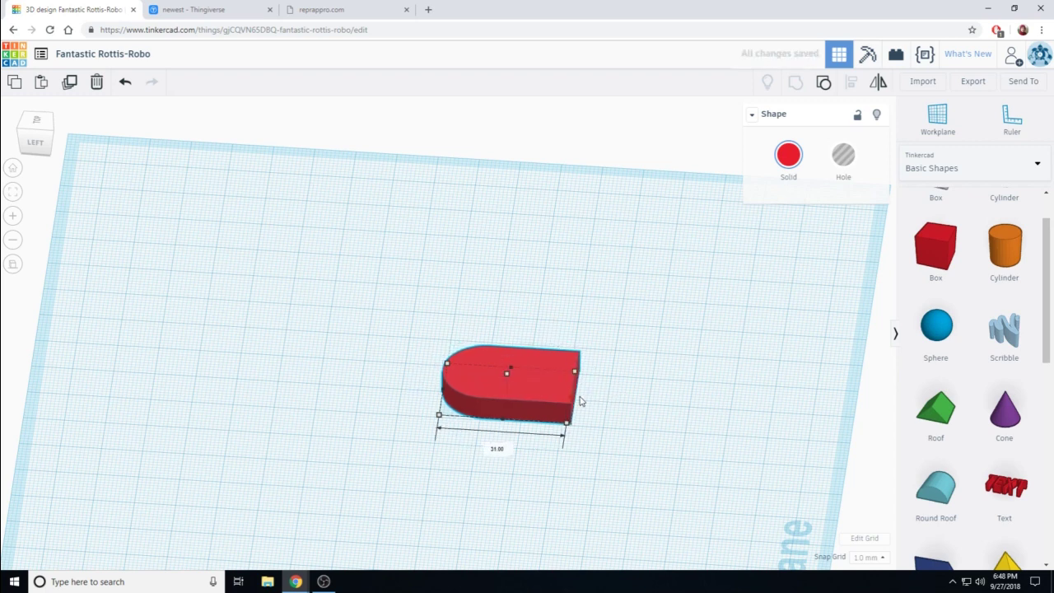
left_click_drag(580, 401, 664, 401)
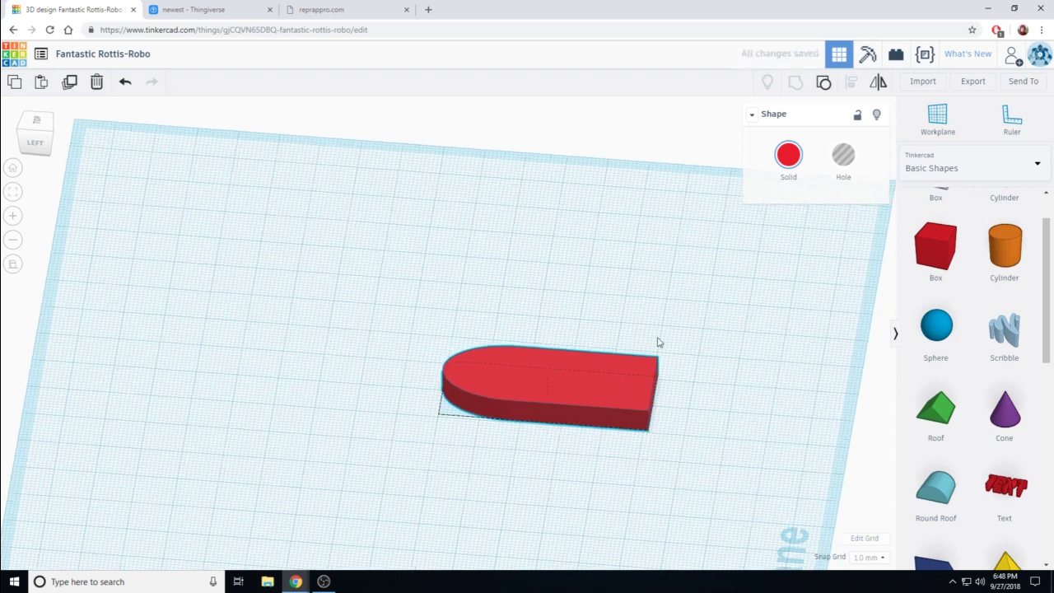
right_click_drag(658, 342, 653, 313)
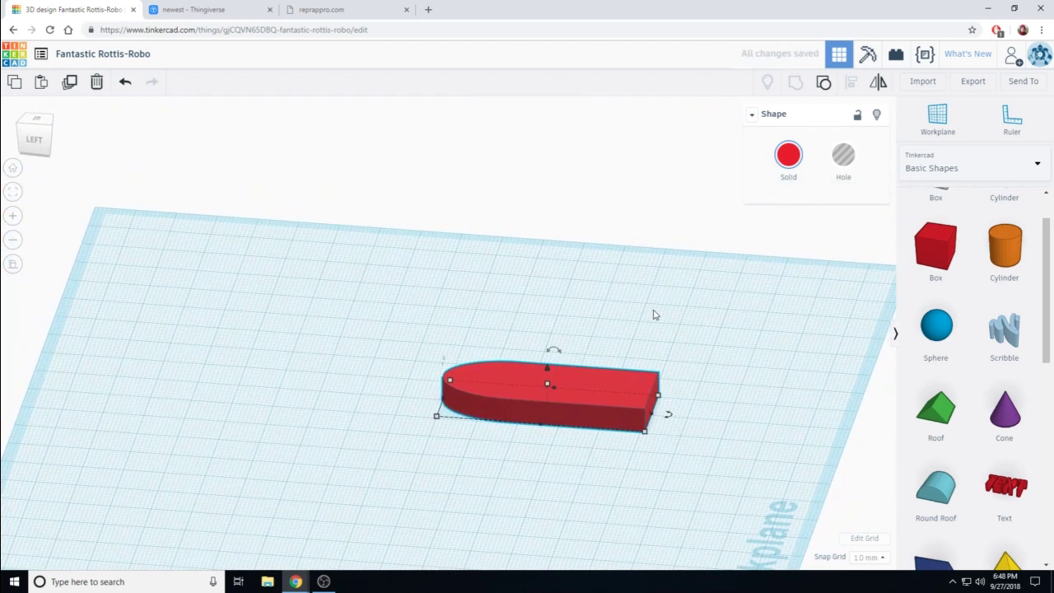
right_click_drag(649, 327, 486, 370)
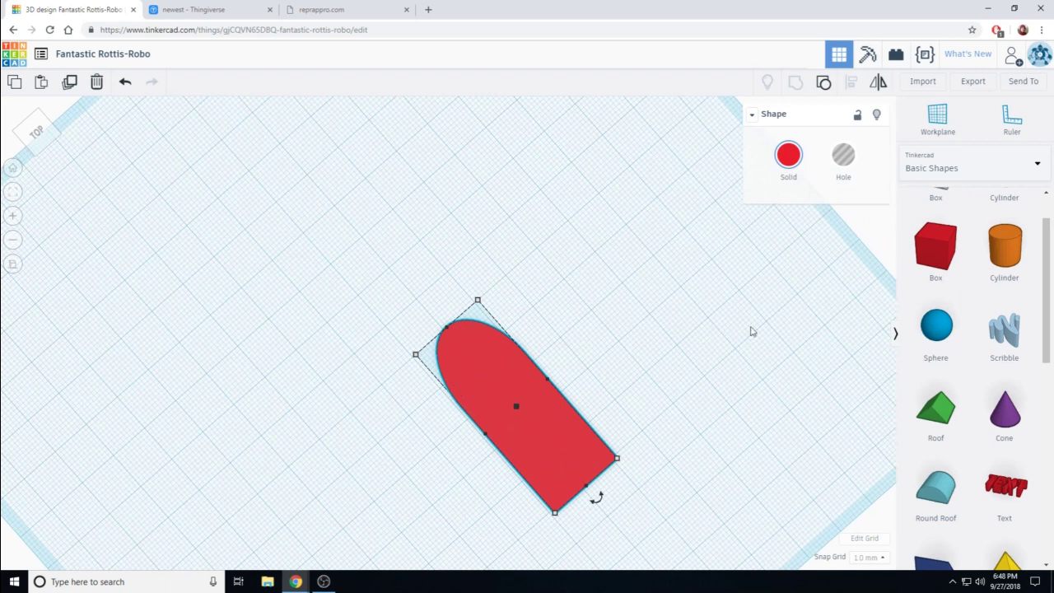
Step: Undo the grouping twice and lengthen the red box to 54 mm
left_click(126, 82)
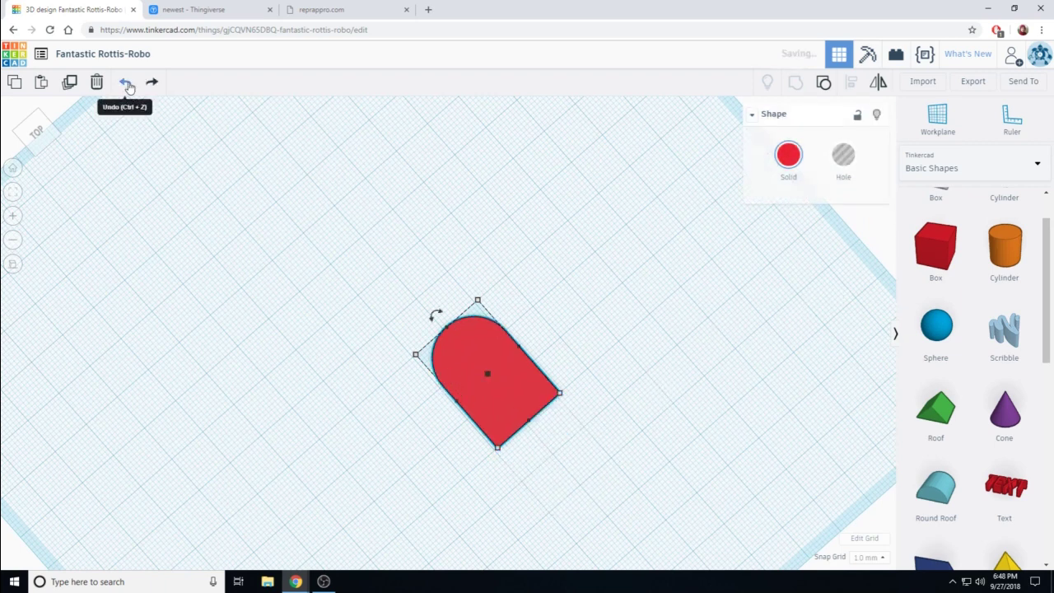
left_click(127, 84)
right_click_drag(574, 376, 654, 293)
left_click(505, 382)
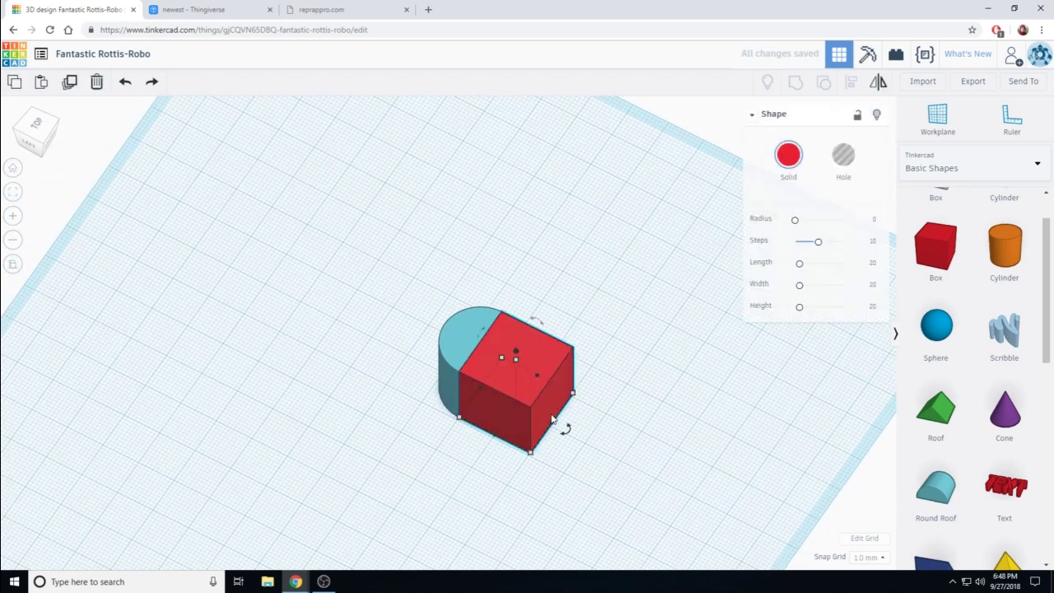
left_click_drag(552, 425, 685, 468)
Step: Group the box and rounded piece into one plate and lower it to 7 mm high
left_click_drag(390, 272, 769, 535)
left_click(795, 83)
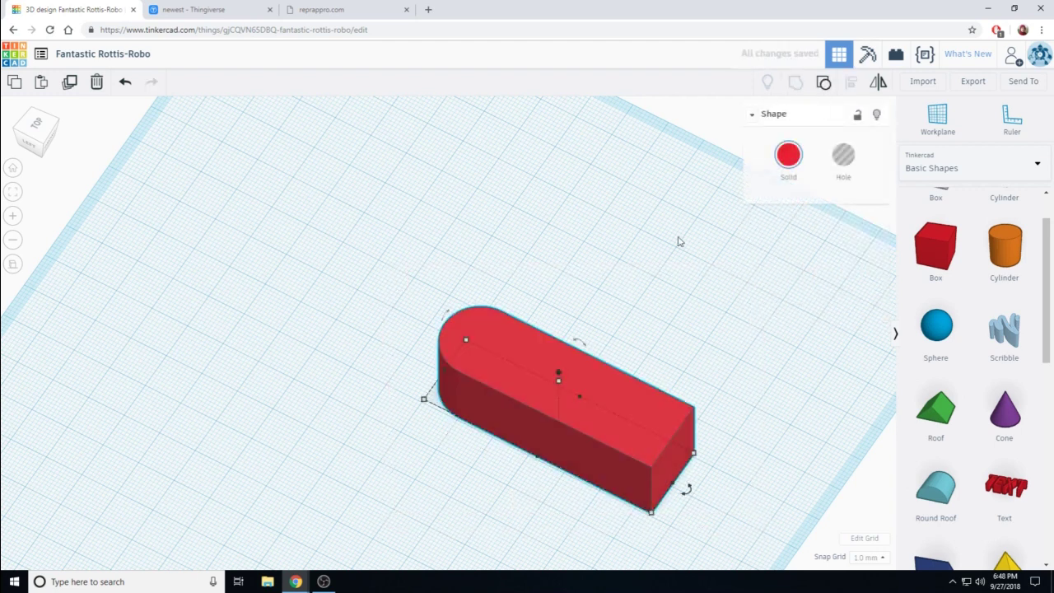
left_click_drag(560, 377, 560, 410)
right_click_drag(641, 322, 517, 373)
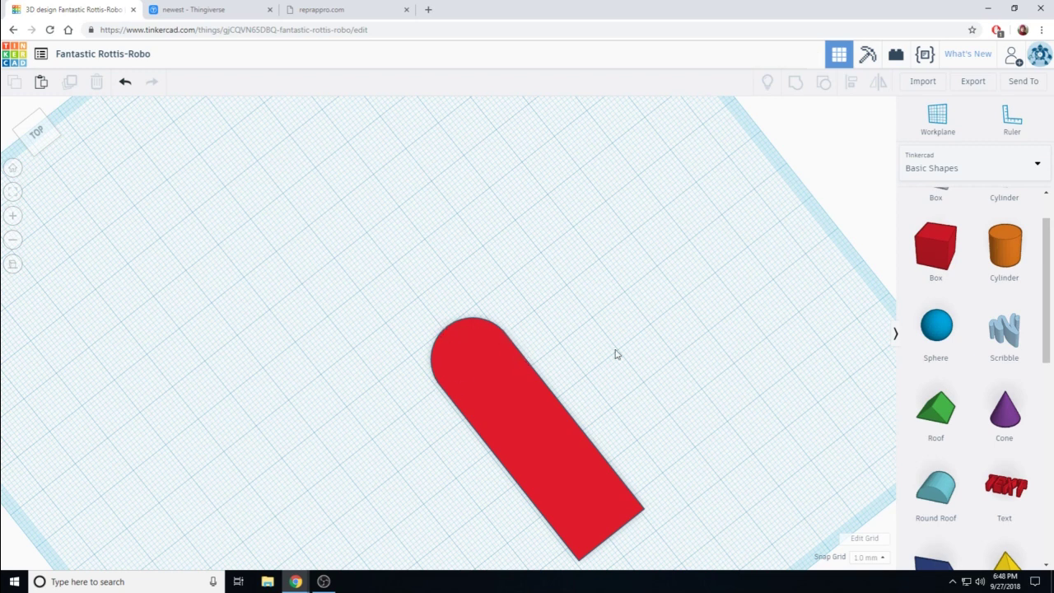
right_click_drag(616, 354, 506, 351)
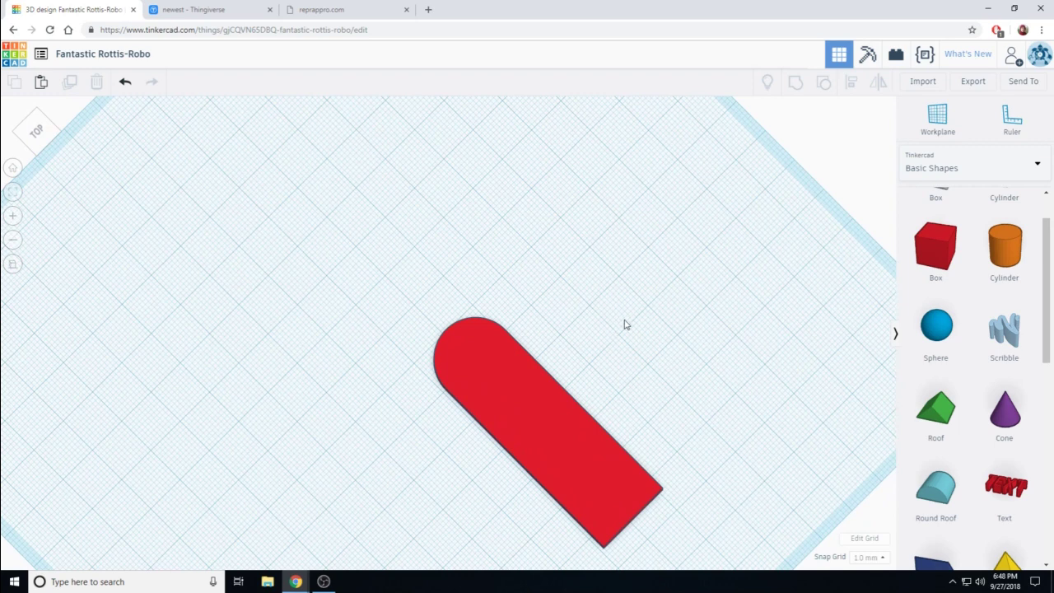
right_click_drag(624, 325, 698, 258)
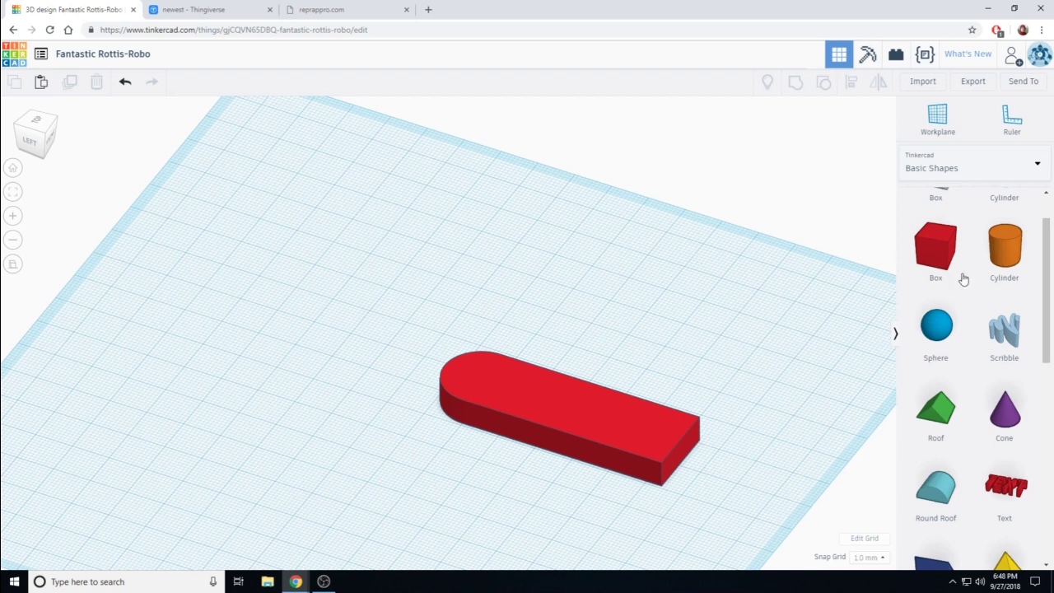
Step: Place a cylinder on the plate's square end, sized 14 x 13 mm and 37 mm tall
left_click_drag(1012, 260, 630, 435)
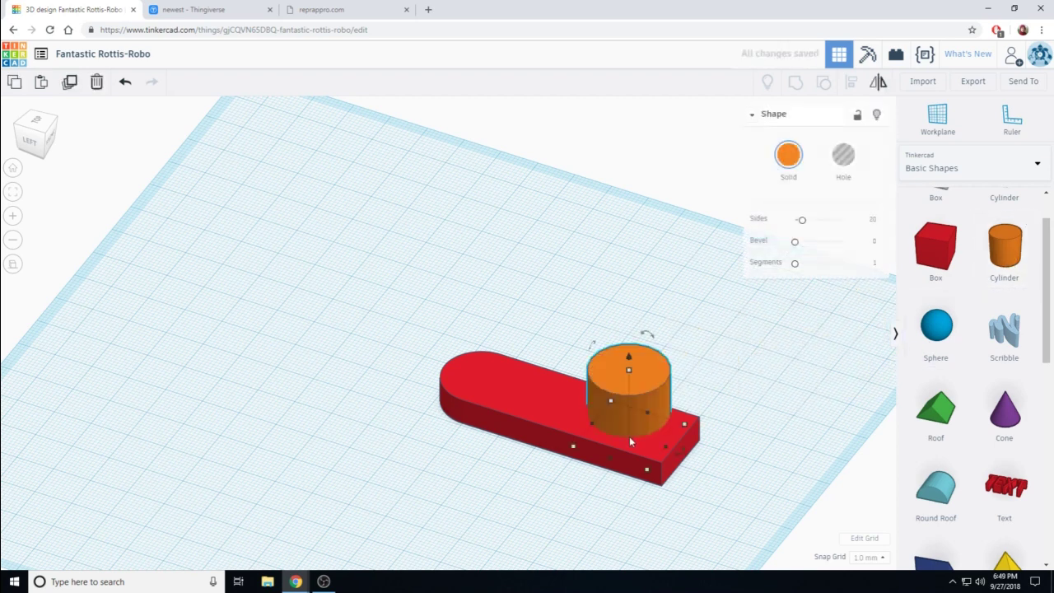
right_click_drag(784, 426, 715, 418)
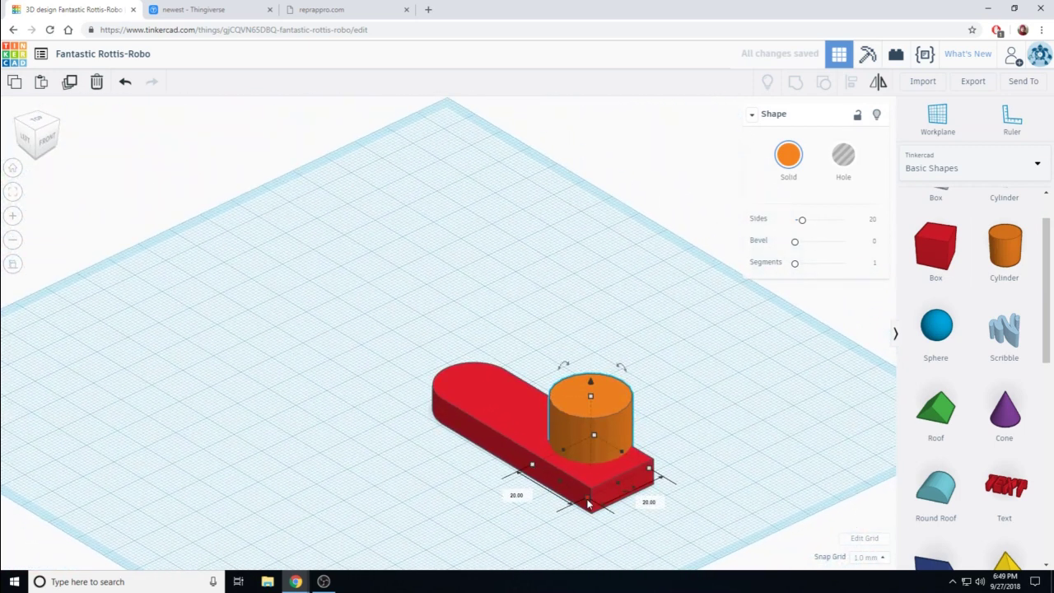
left_click_drag(588, 501, 593, 483)
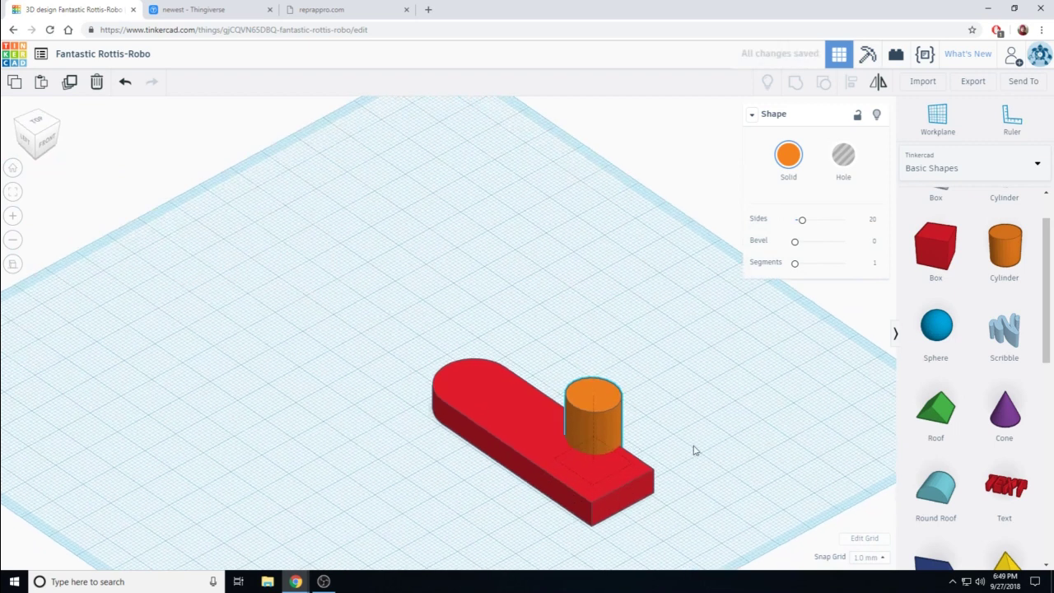
right_click_drag(694, 449, 706, 412)
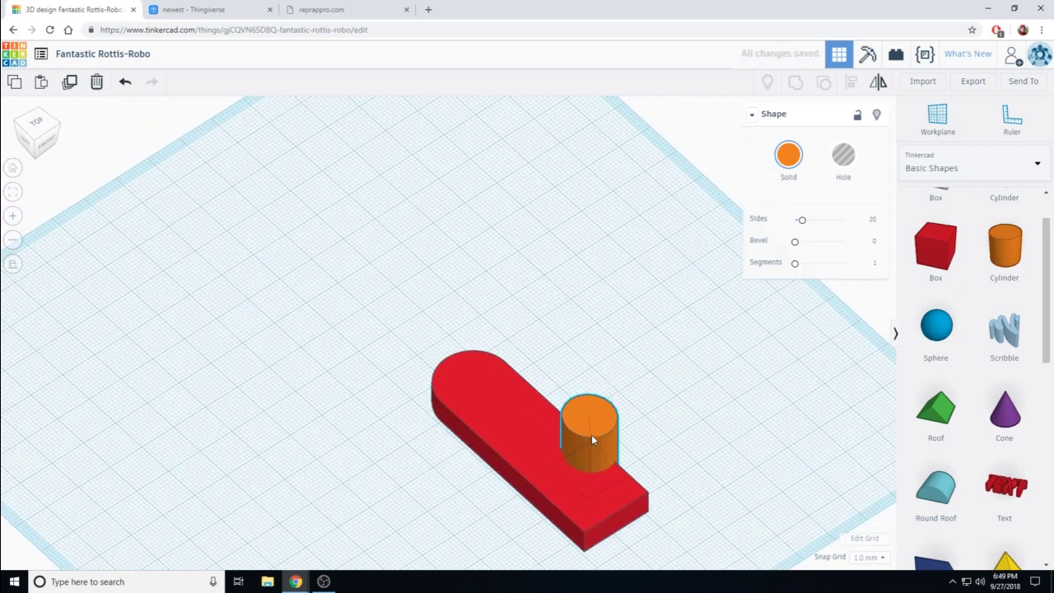
left_click(587, 466)
left_click_drag(586, 437, 586, 399)
right_click_drag(675, 404, 752, 351)
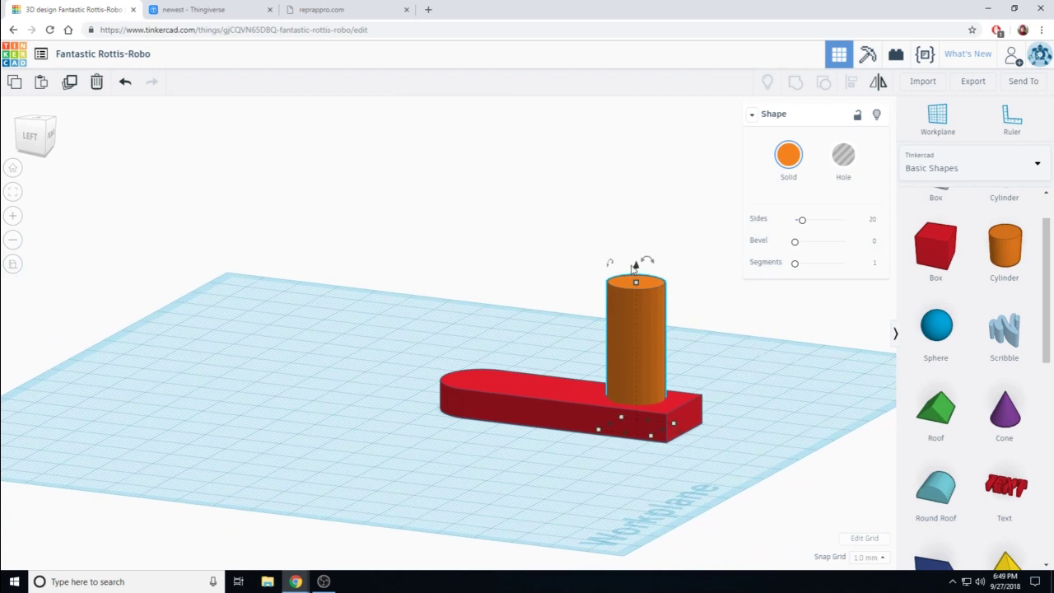
Step: Tilt the orange cylinder peg to an angle using its rotation arrow
mouse_move(648, 261)
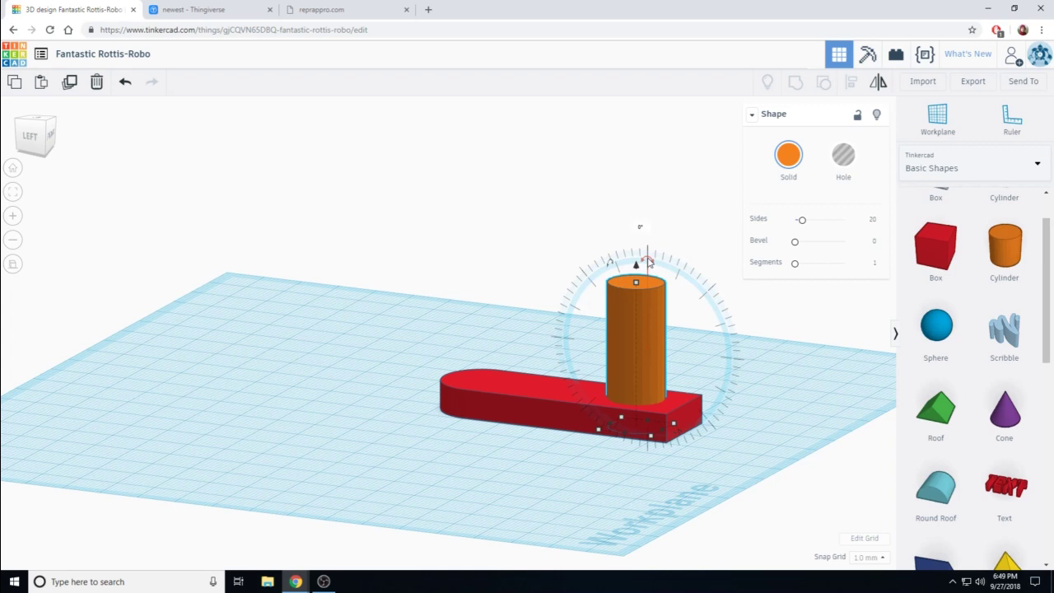
left_click_drag(648, 262, 613, 272)
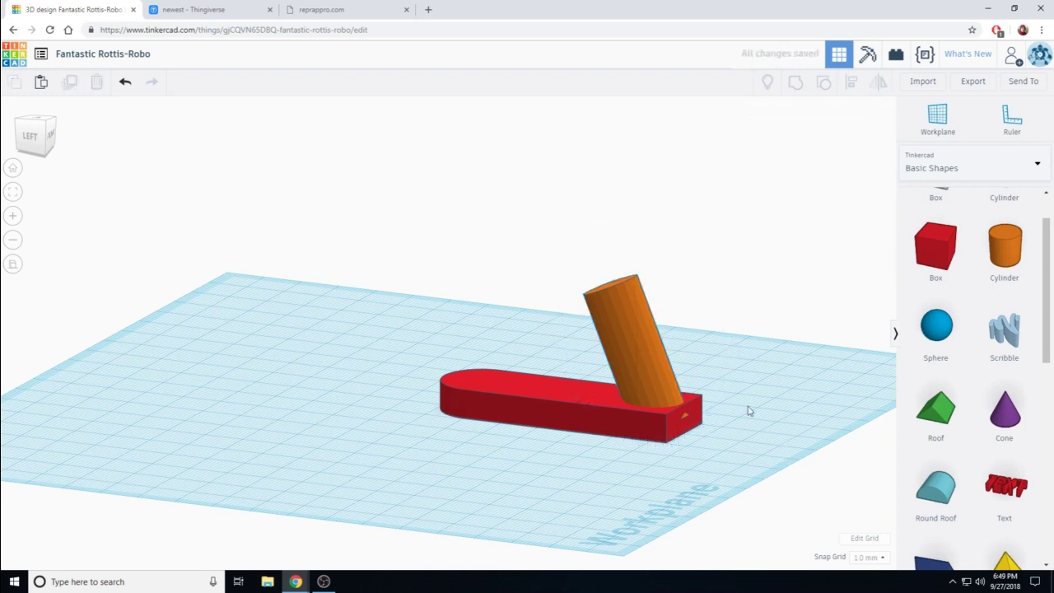
right_click_drag(748, 411, 689, 396)
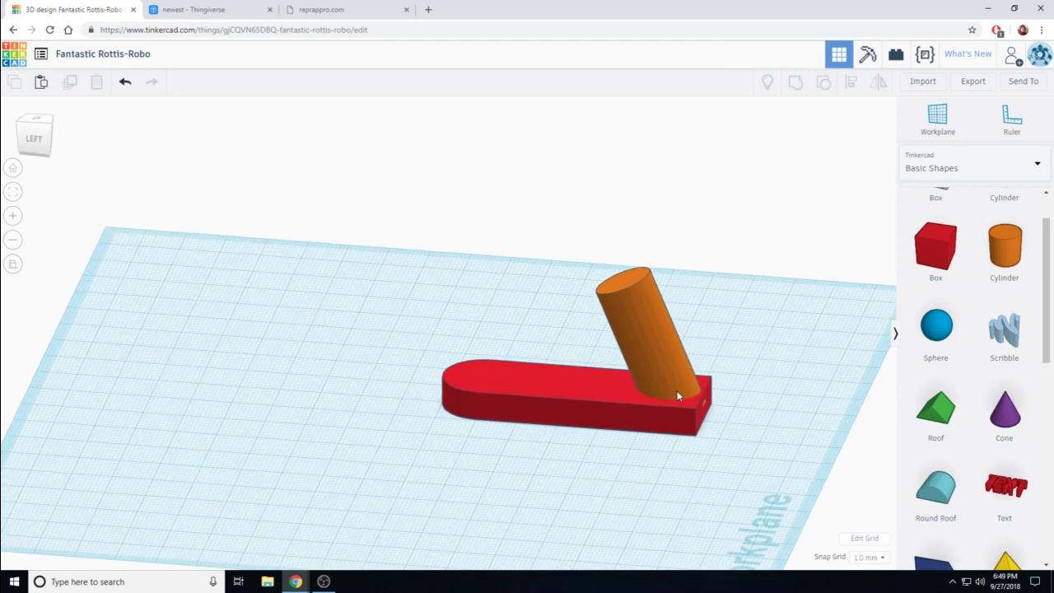
left_click(678, 388)
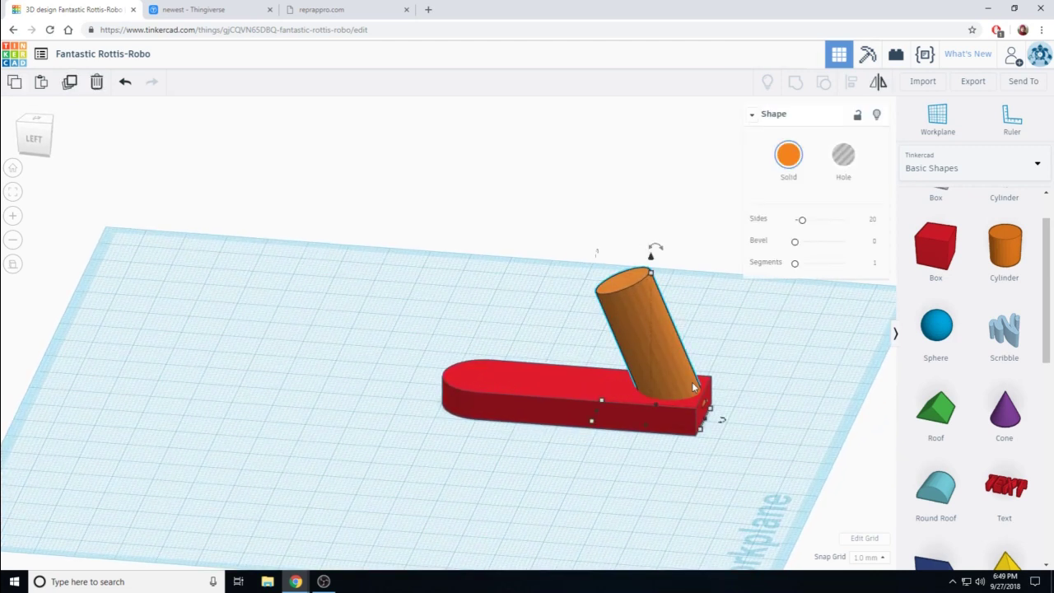
right_click_drag(717, 418, 581, 419)
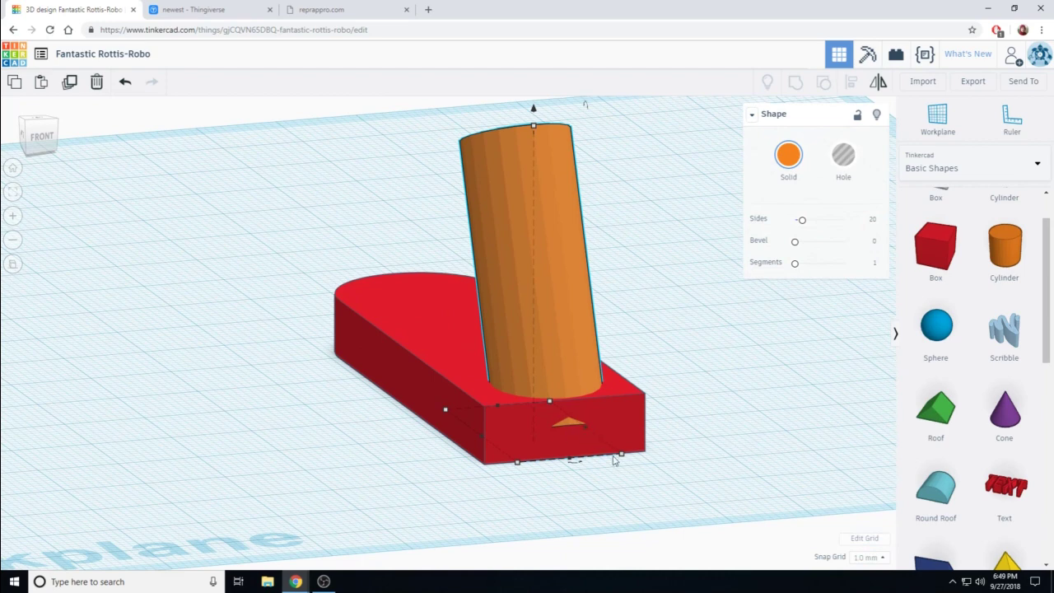
Step: From the top view, centre the leaning peg across the plate near its square end
right_click_drag(614, 462, 285, 392)
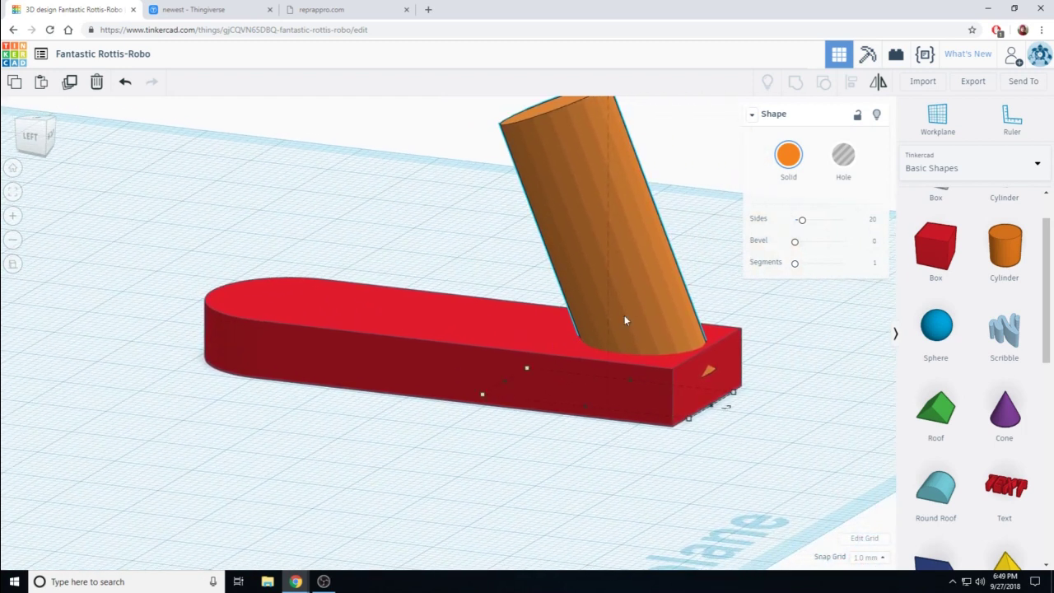
left_click(39, 122)
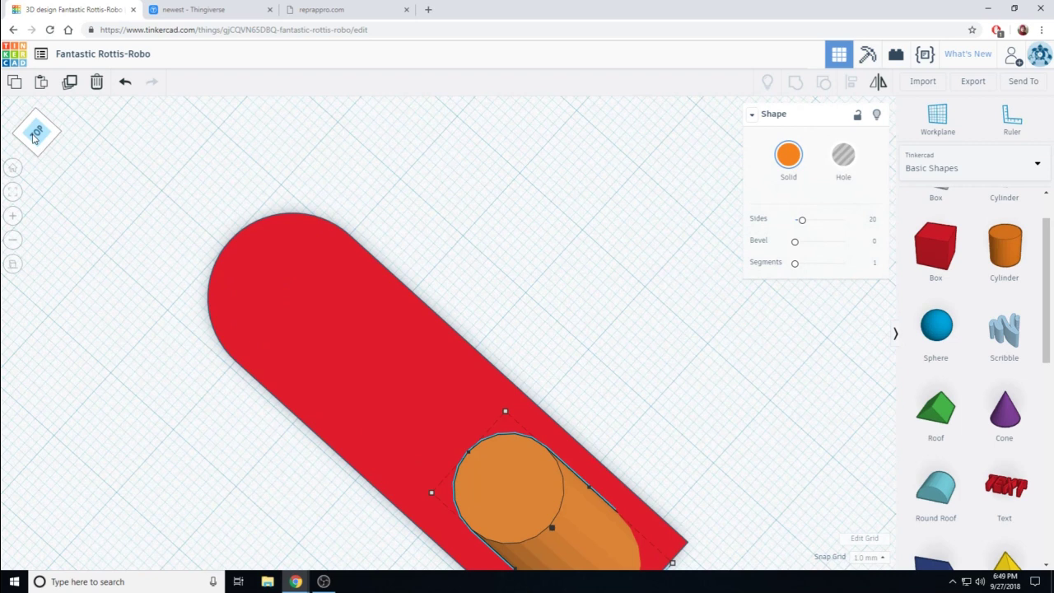
left_click_drag(690, 403, 664, 416)
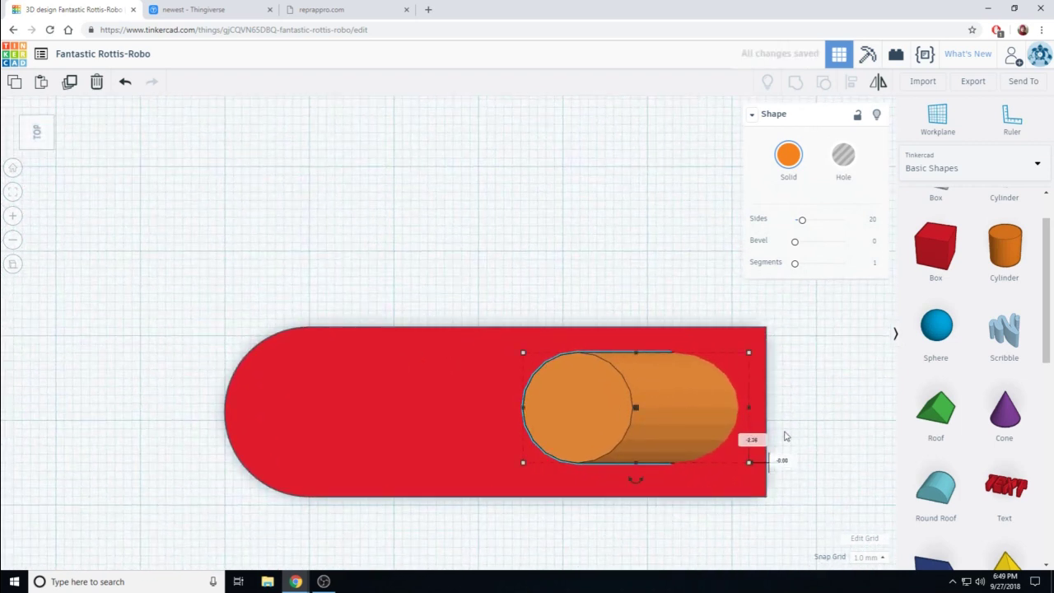
Step: Drop the peg with D, then set its elevation to about -0.69 so it sinks into the plate
left_click(37, 136)
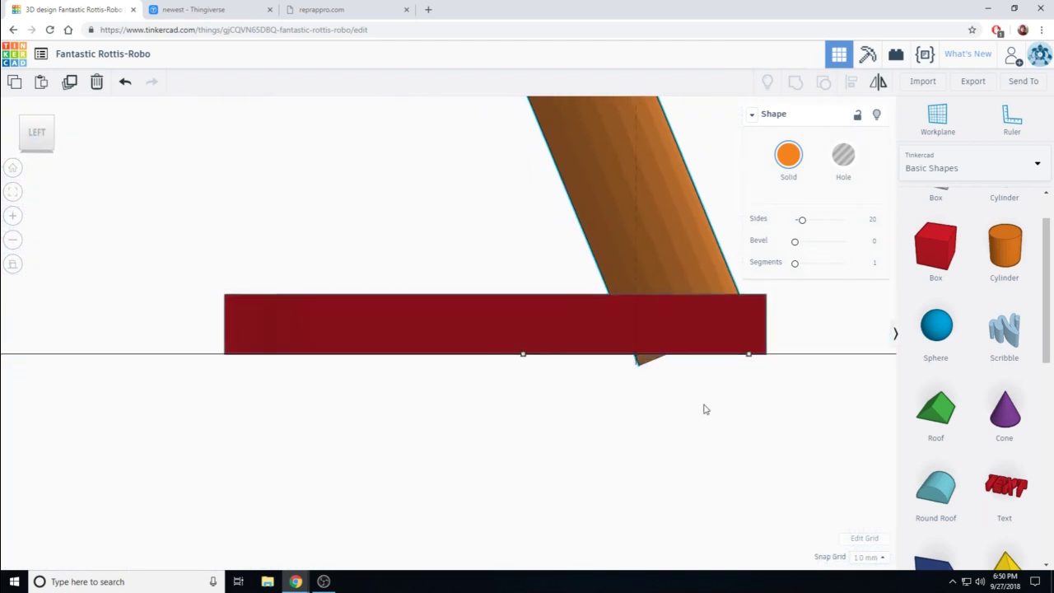
scroll(601, 405, "down", 2)
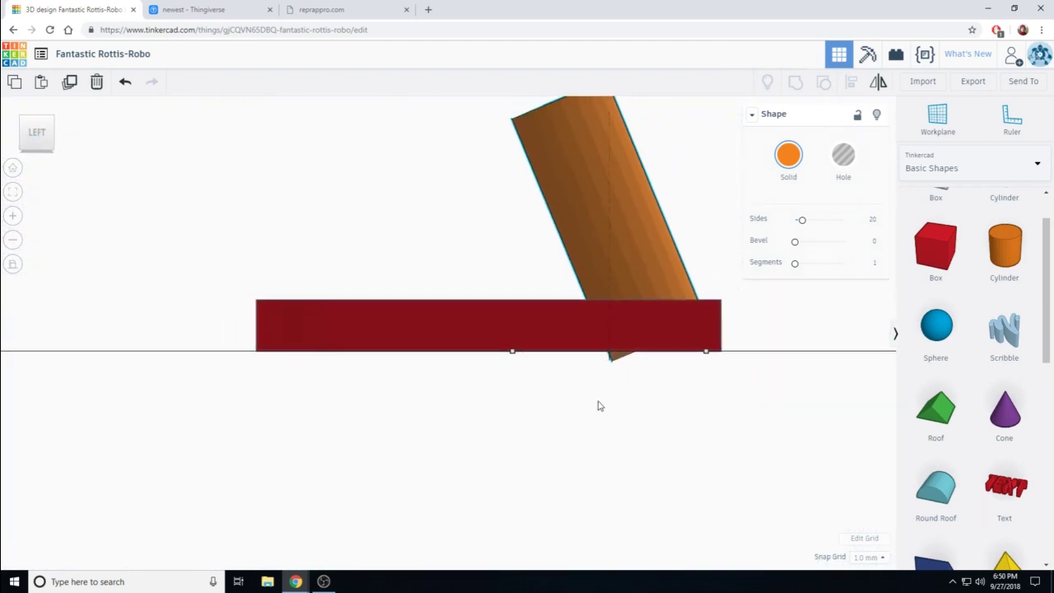
mouse_move(570, 126)
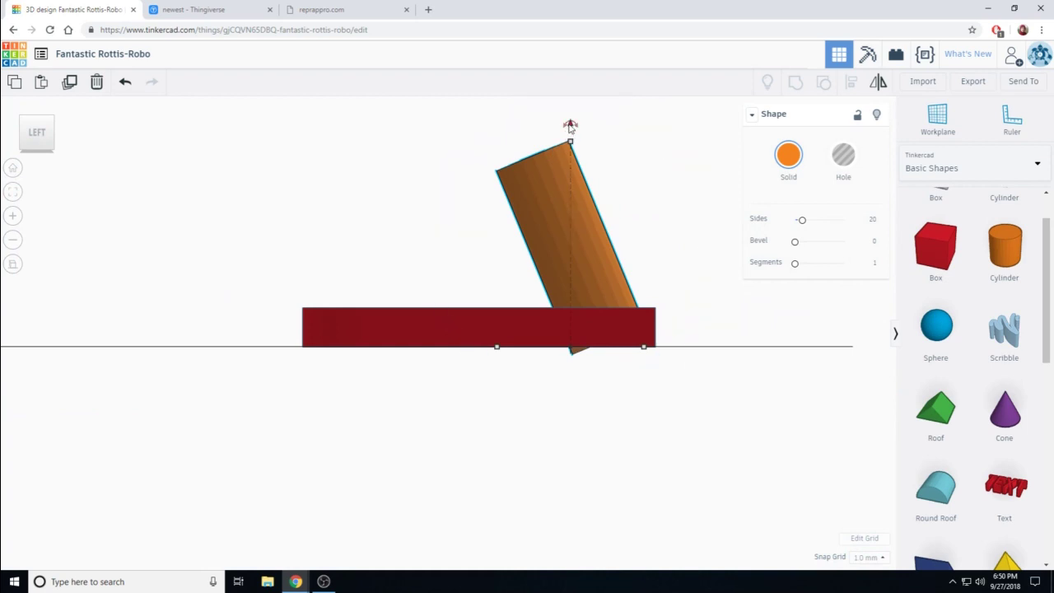
key("d")
left_click_drag(570, 119, 570, 105)
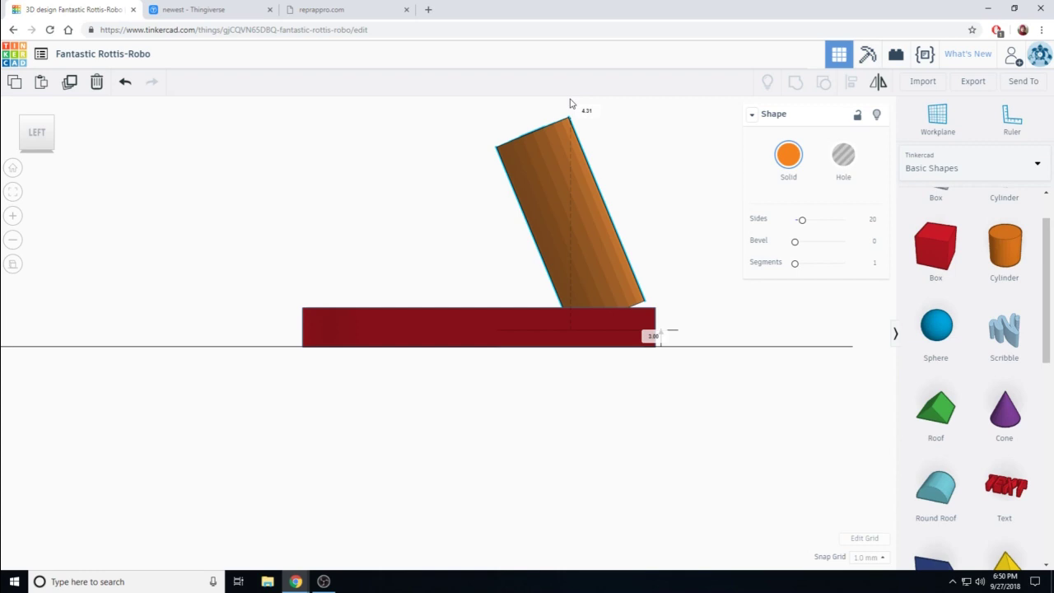
mouse_move(569, 103)
left_mouse_down()
mouse_move(563, 132)
mouse_move(569, 123)
left_mouse_up()
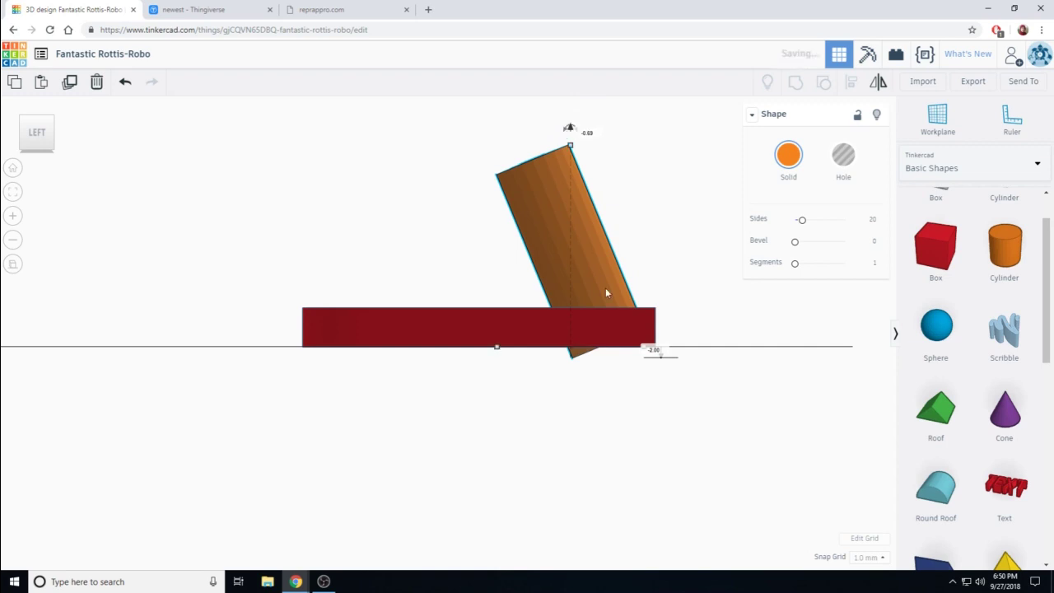
left_click(621, 400)
scroll(648, 418, "up", 2)
right_click_drag(648, 419, 647, 404)
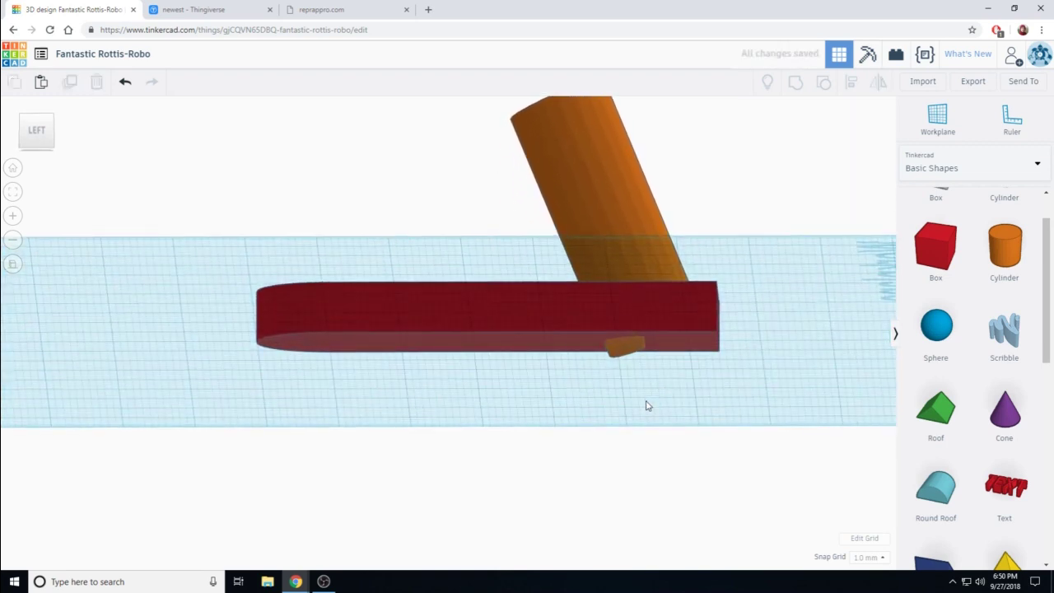
left_click(33, 135)
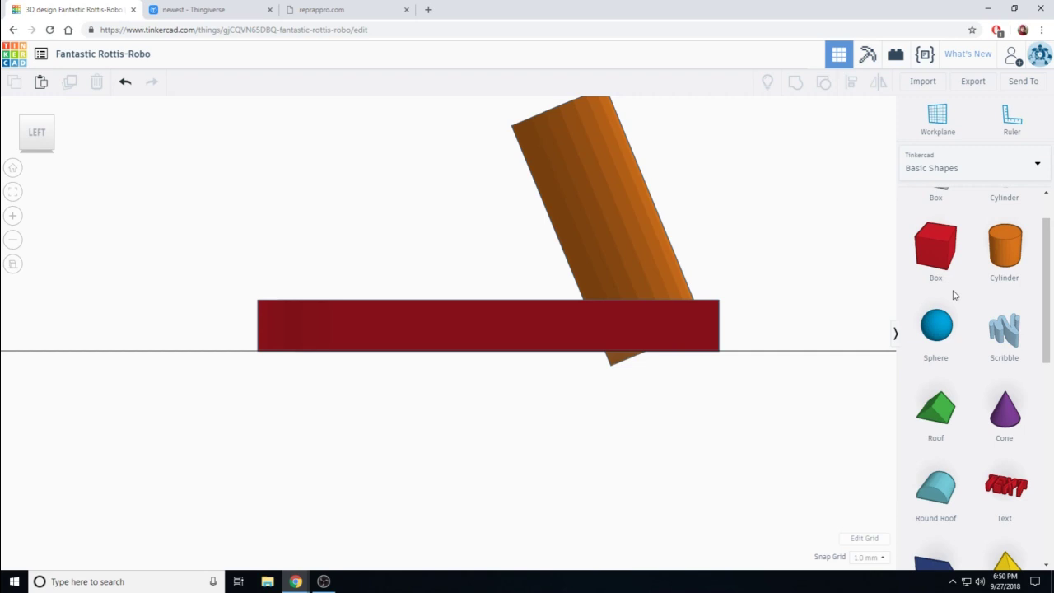
scroll(955, 295, "up", 1)
Step: Add a Box hole at the peg's base and delete the extra copy
left_click_drag(933, 248, 761, 365)
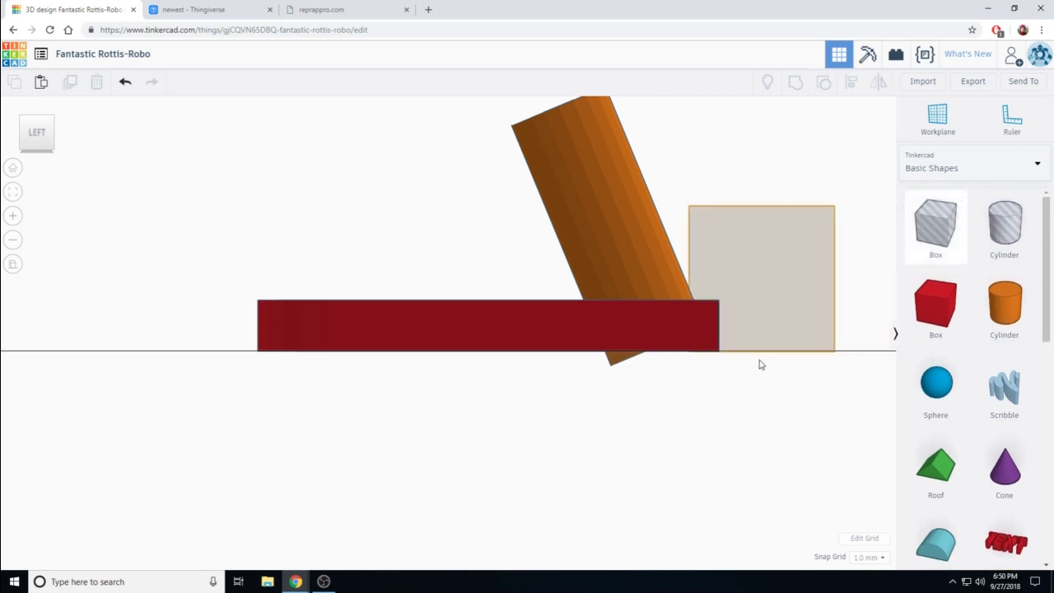
left_click(871, 377)
right_click_drag(871, 376, 642, 405)
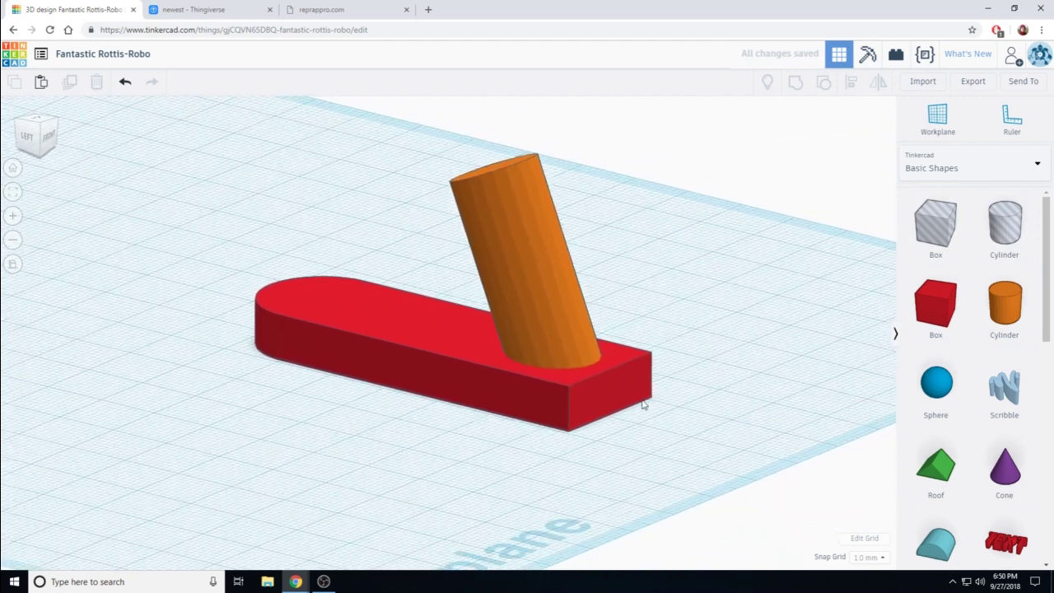
scroll(642, 405, "down", 6)
scroll(642, 405, "up", 1)
left_click_drag(935, 235, 482, 359)
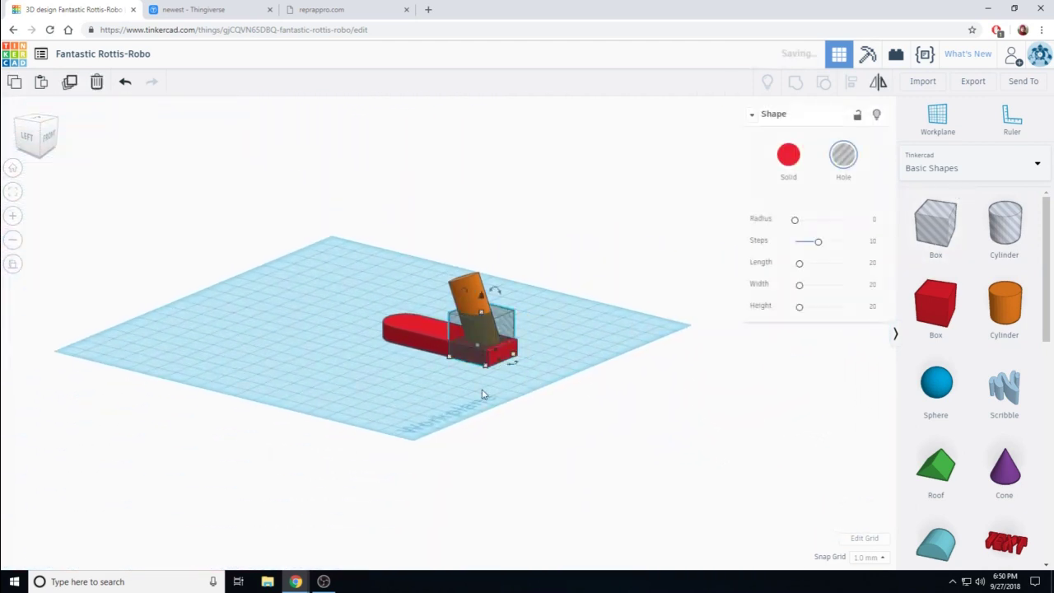
right_click_drag(482, 394, 506, 272)
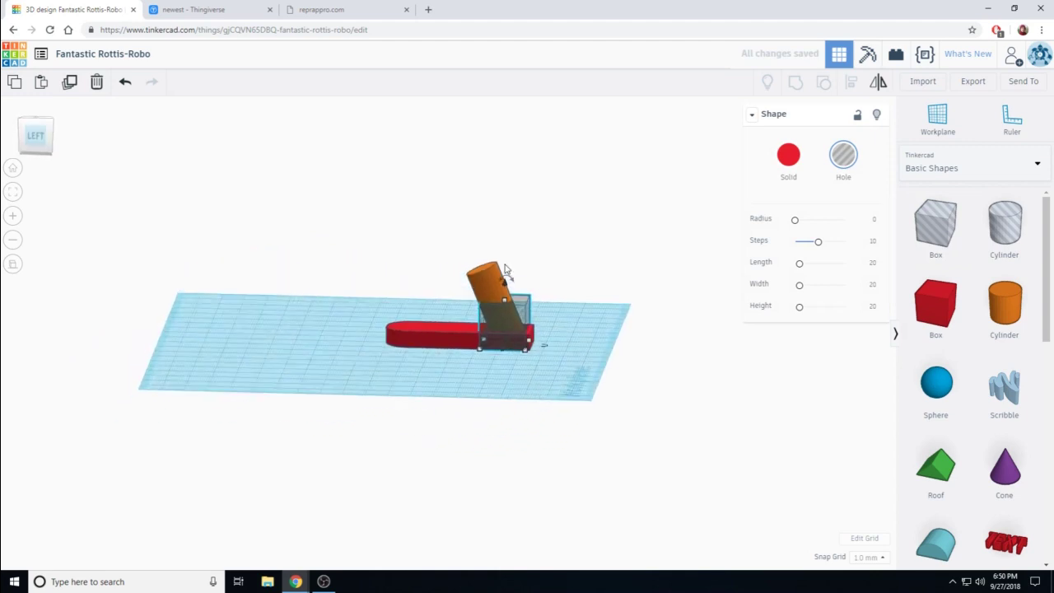
scroll(614, 323, "up", 3)
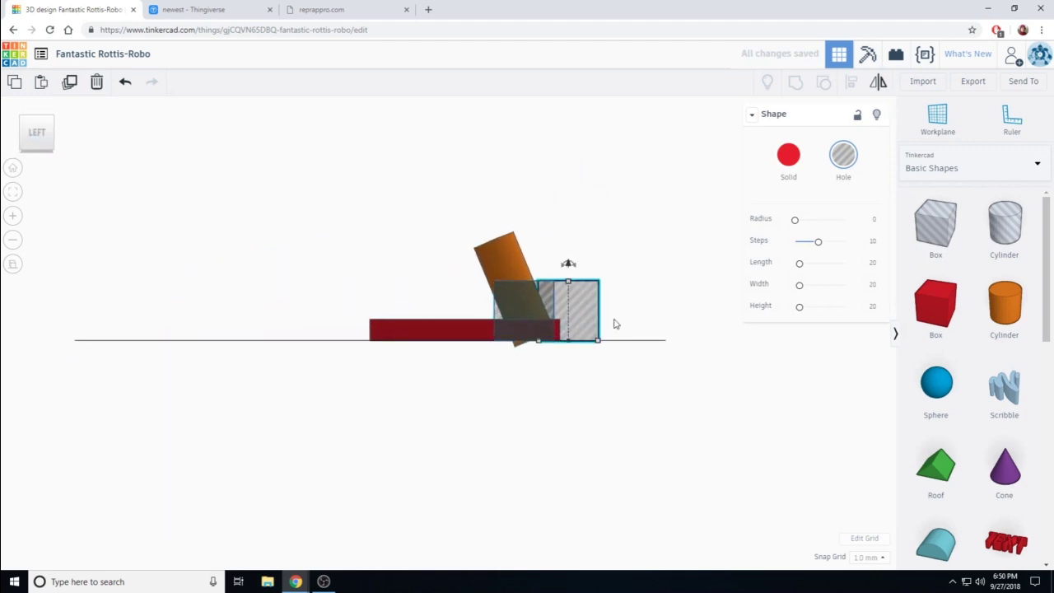
key("Delete")
Step: Lower the remaining hole box to -16.00 mm below the workplane
left_click(506, 311)
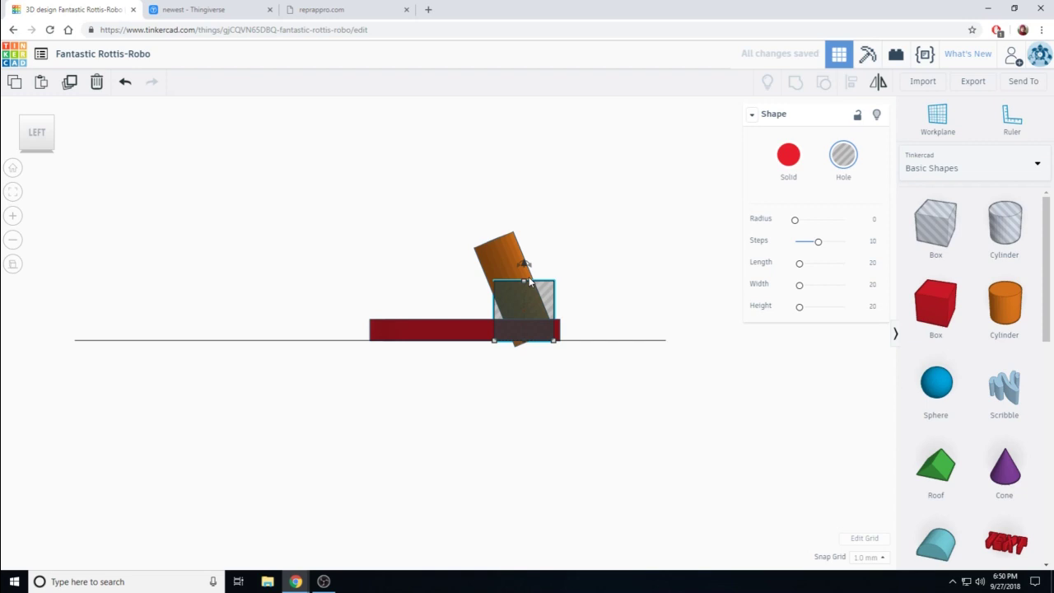
left_click_drag(524, 280, 543, 352)
scroll(543, 352, "up", 3)
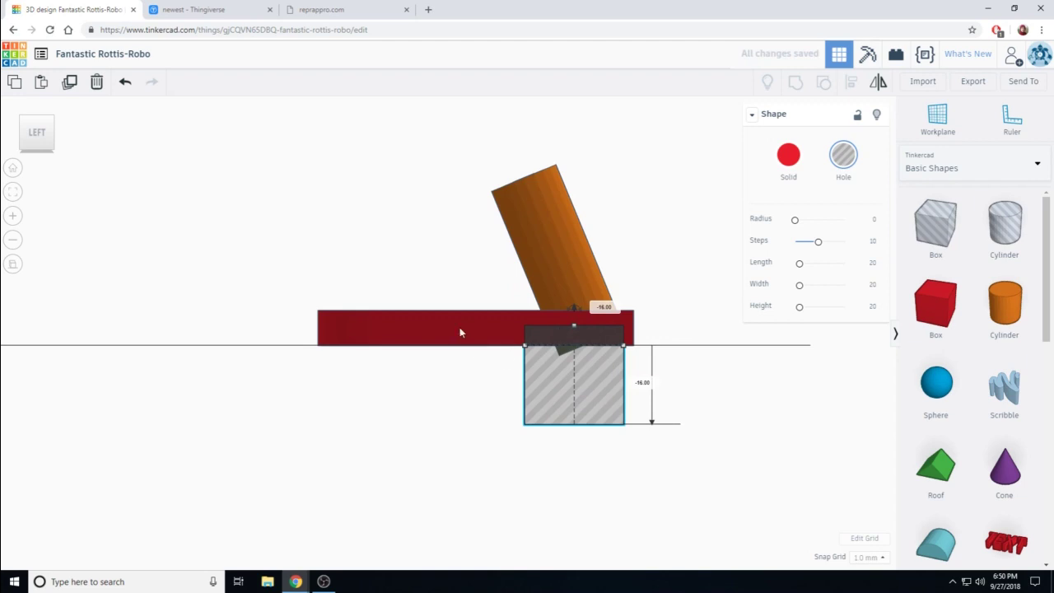
right_click_drag(487, 367, 436, 411)
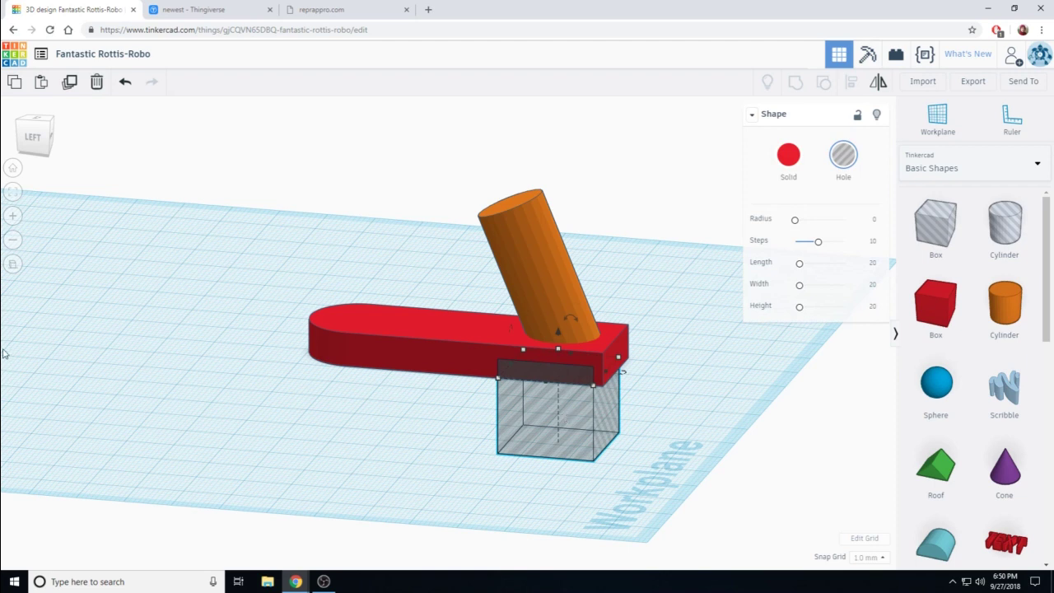
Step: Group the orange peg with the hole box so the peg's underside is trimmed flush
left_click(535, 265, "shift")
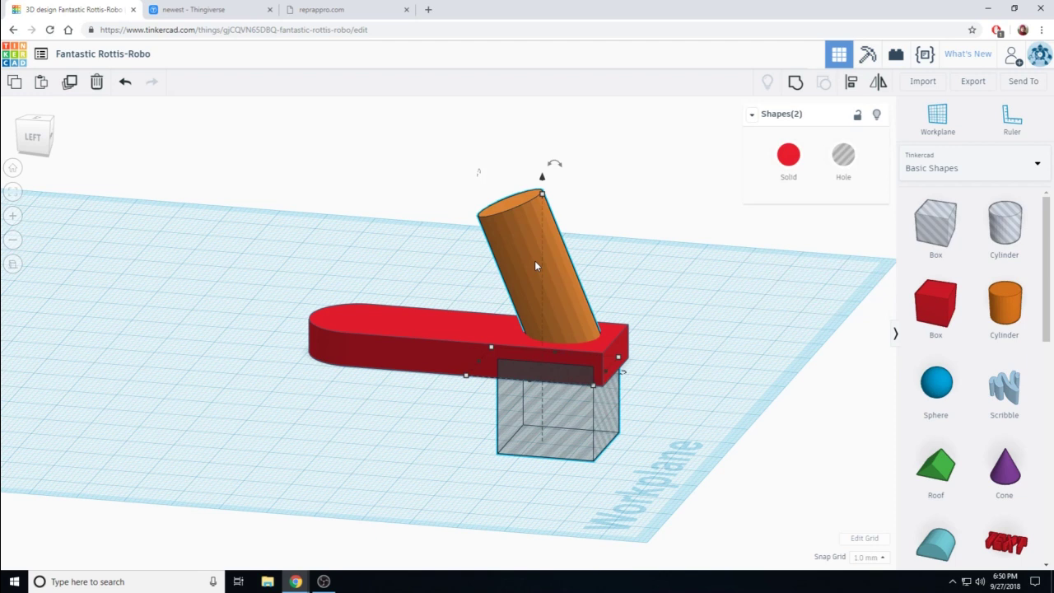
left_click(797, 84)
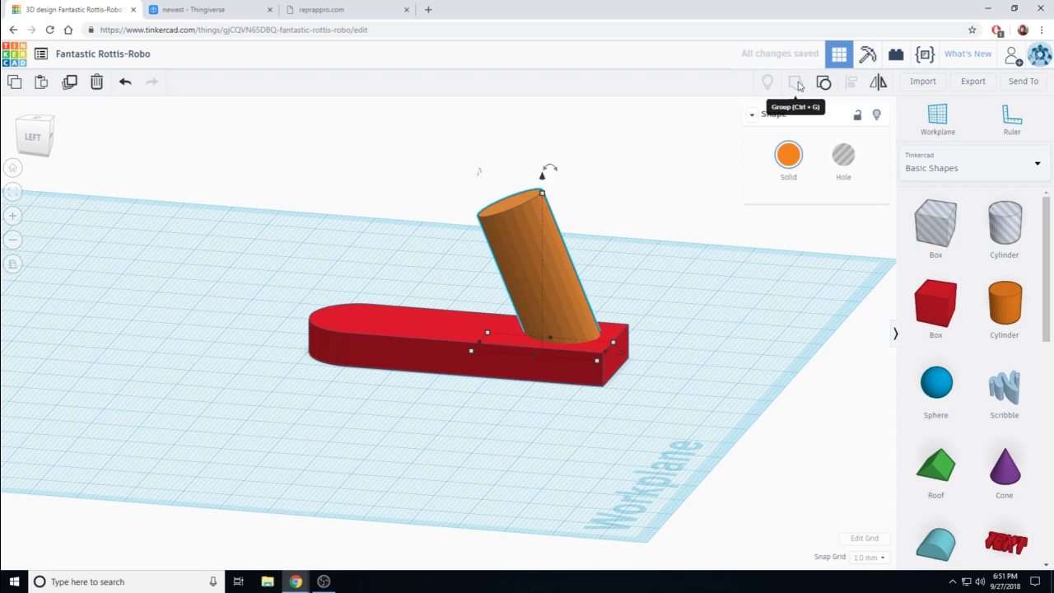
right_click_drag(665, 362, 634, 337)
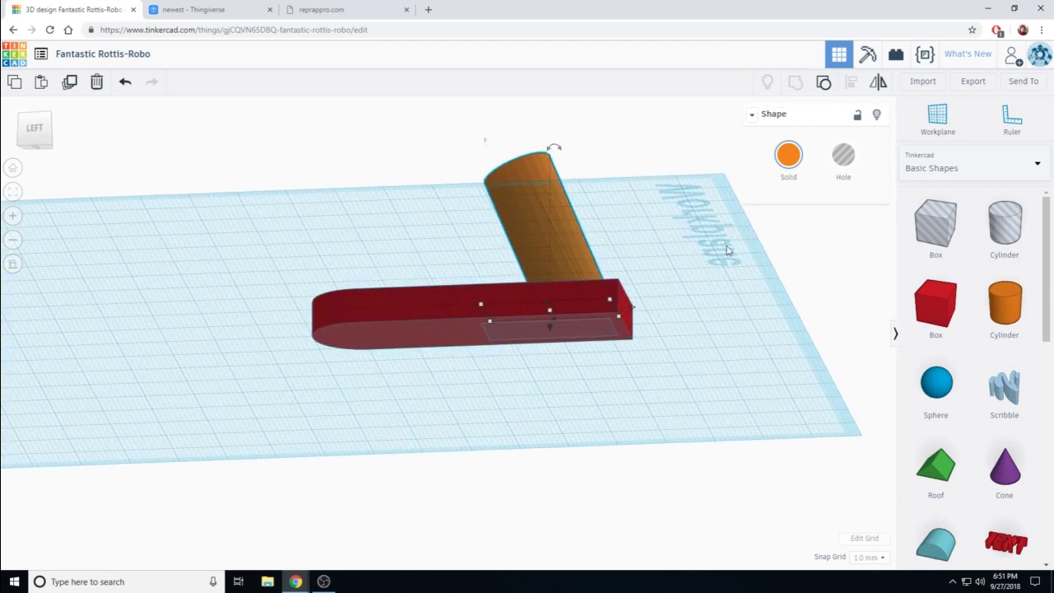
Step: From a near top-down view, slide the orange peg across the red plate
right_click_drag(727, 250, 724, 258)
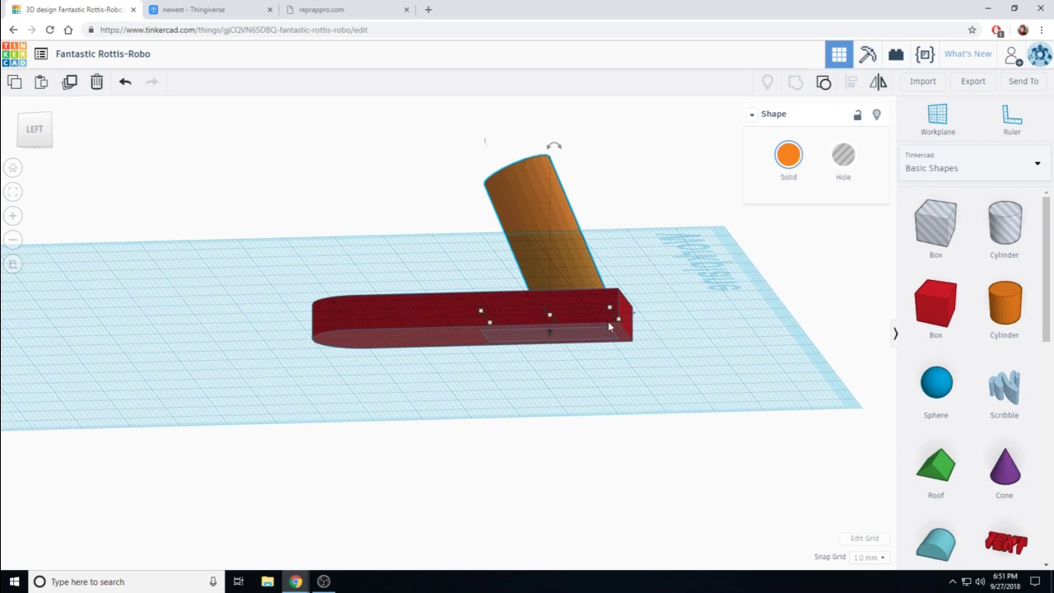
right_click_drag(756, 296, 711, 391)
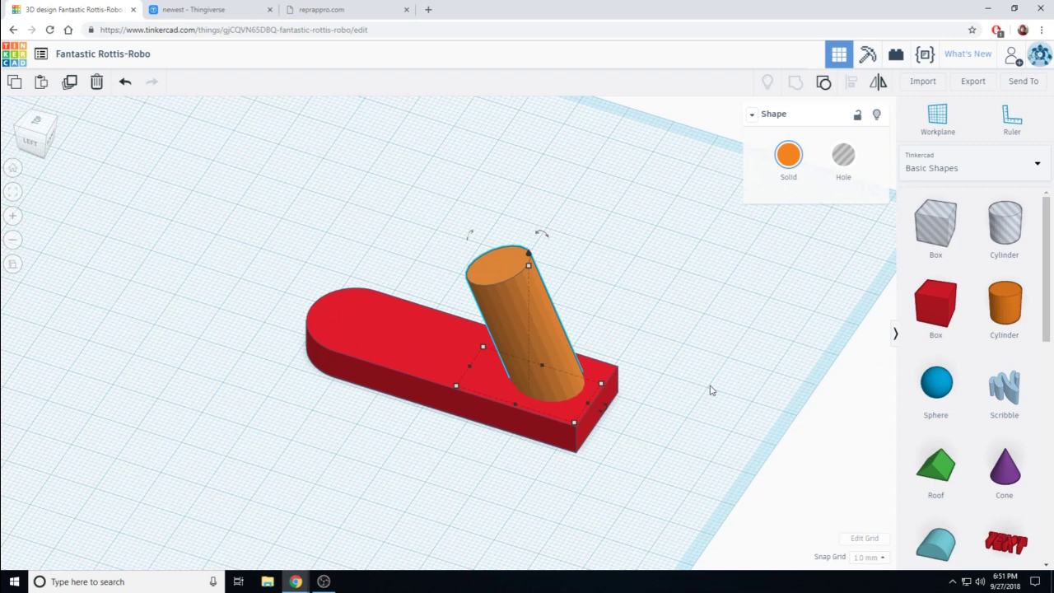
right_click_drag(300, 294, 588, 418)
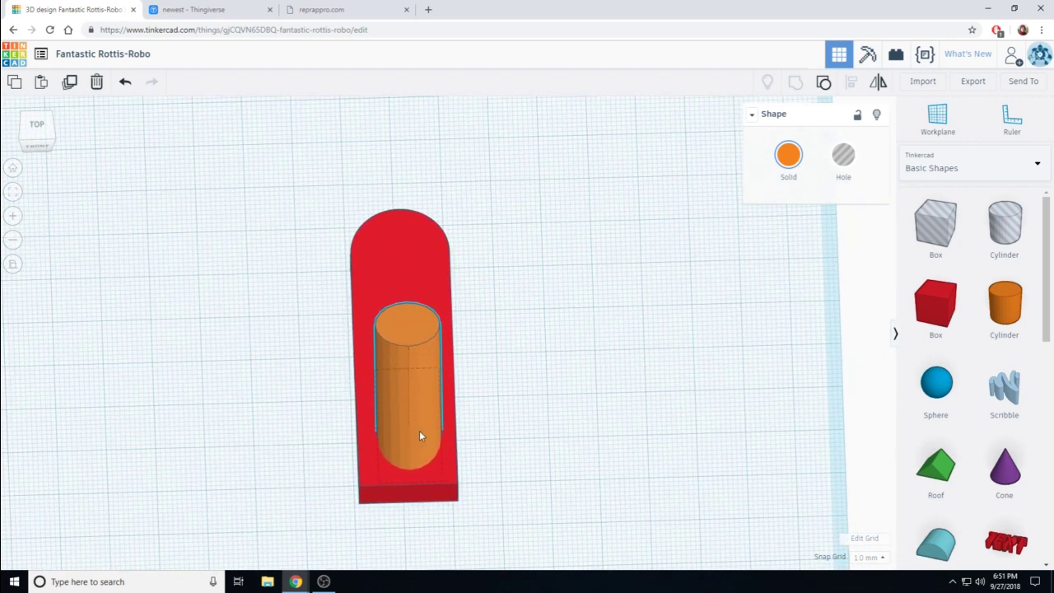
left_click_drag(419, 431, 433, 430)
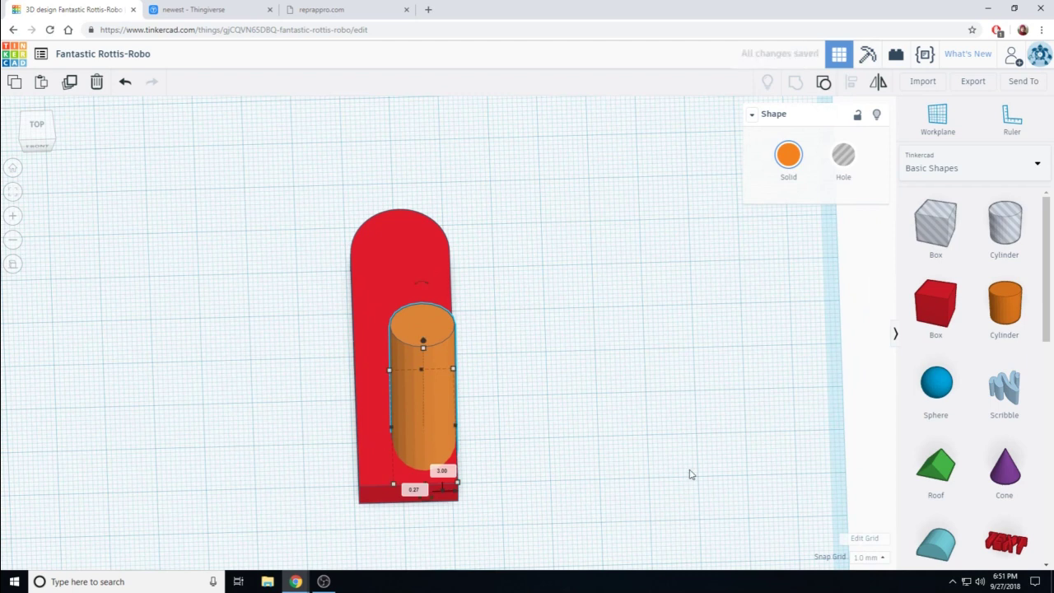
Step: Align the peg and plate so the peg sits centred across the plate's width
left_click_drag(269, 173, 525, 546)
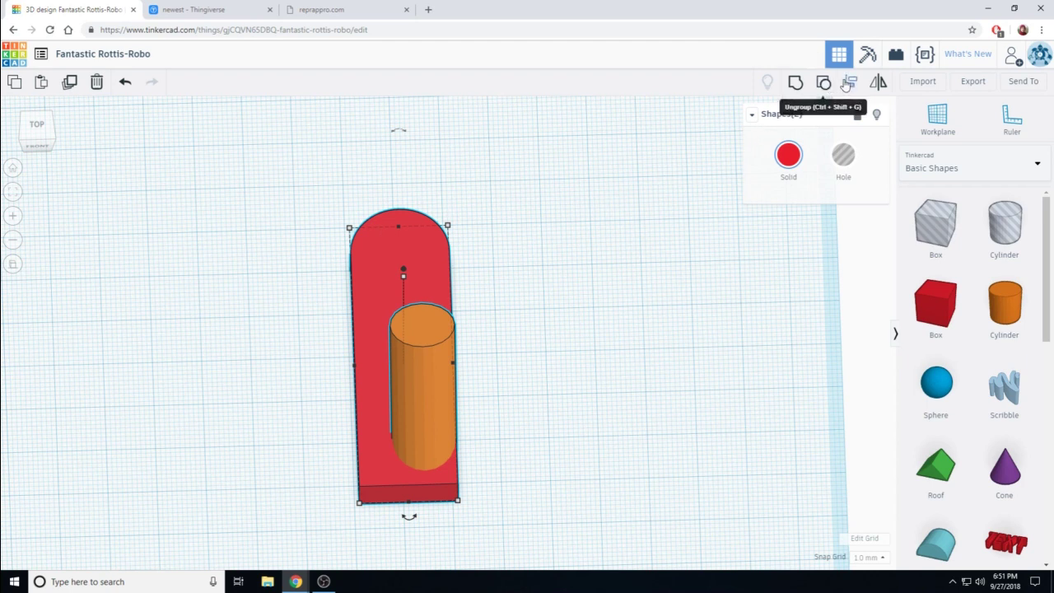
left_click(854, 85)
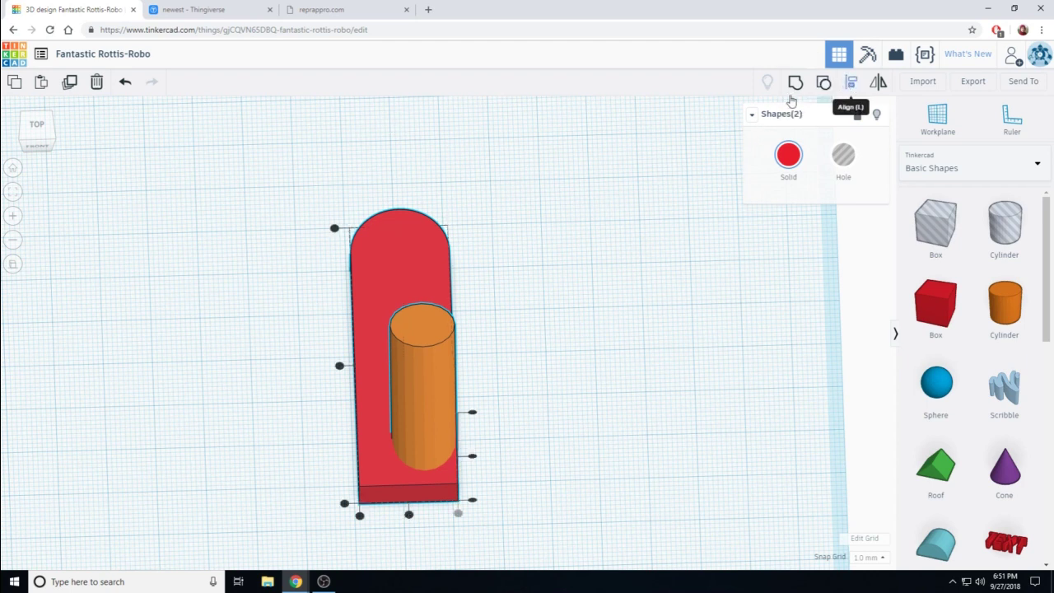
left_click(408, 516)
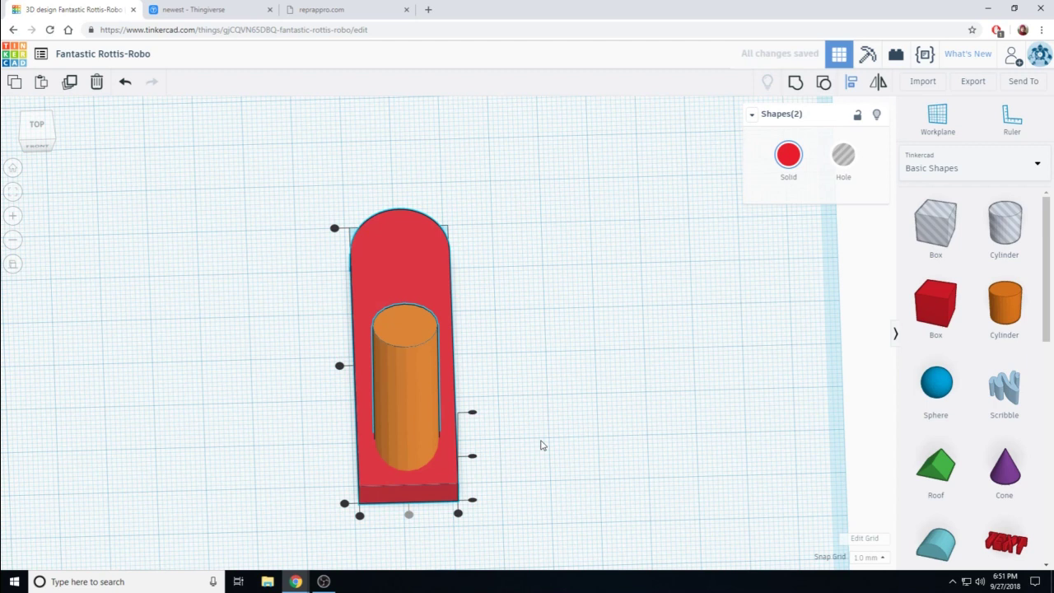
right_click_drag(542, 446, 734, 428)
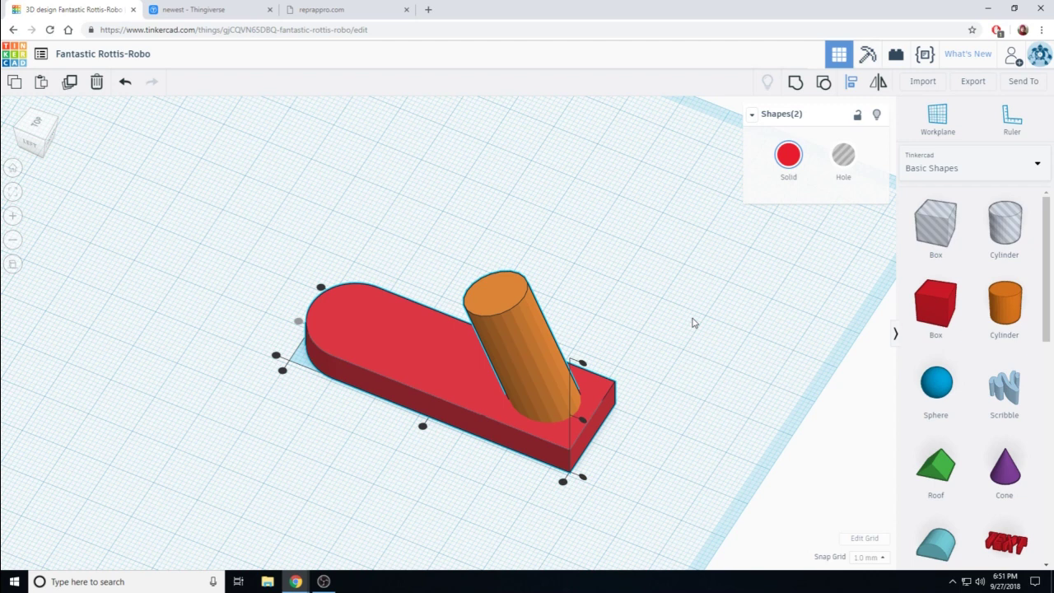
Step: Add a new cylinder to the workplane and make it a hole
left_click(878, 245)
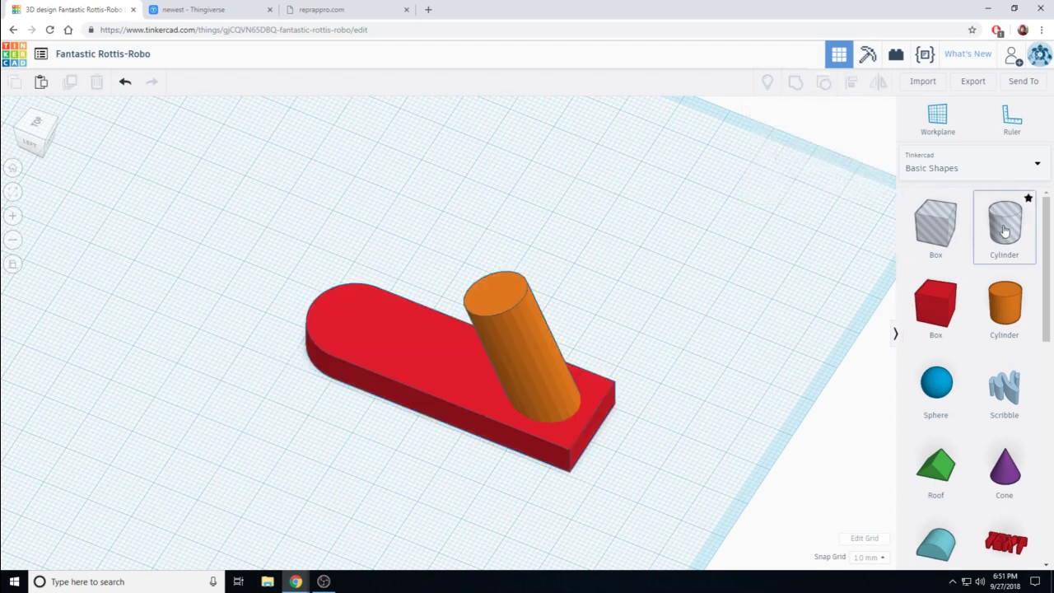
left_click_drag(1003, 230, 364, 341)
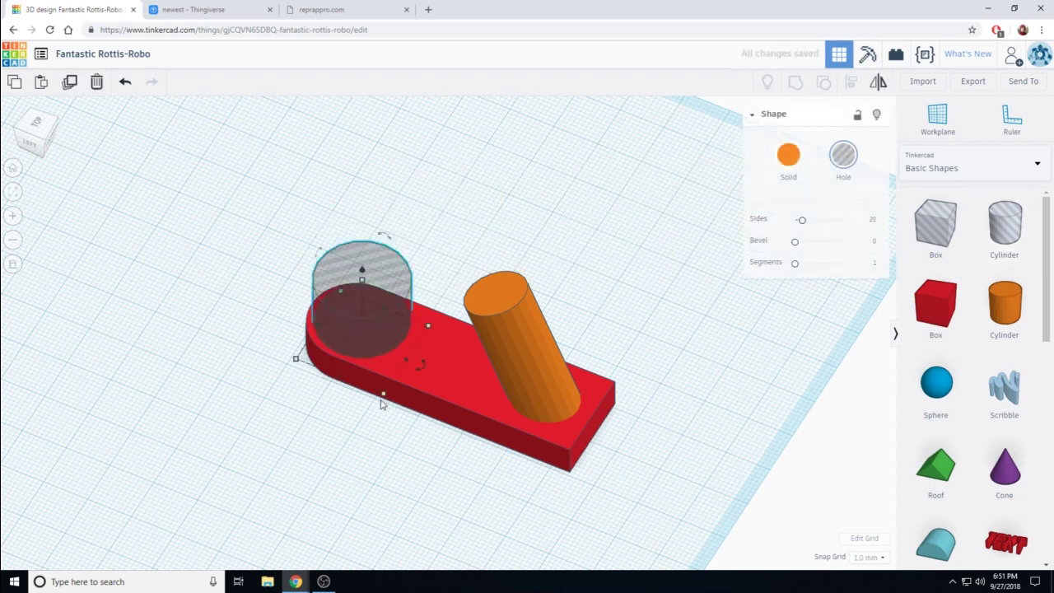
left_click_drag(1006, 306, 576, 243)
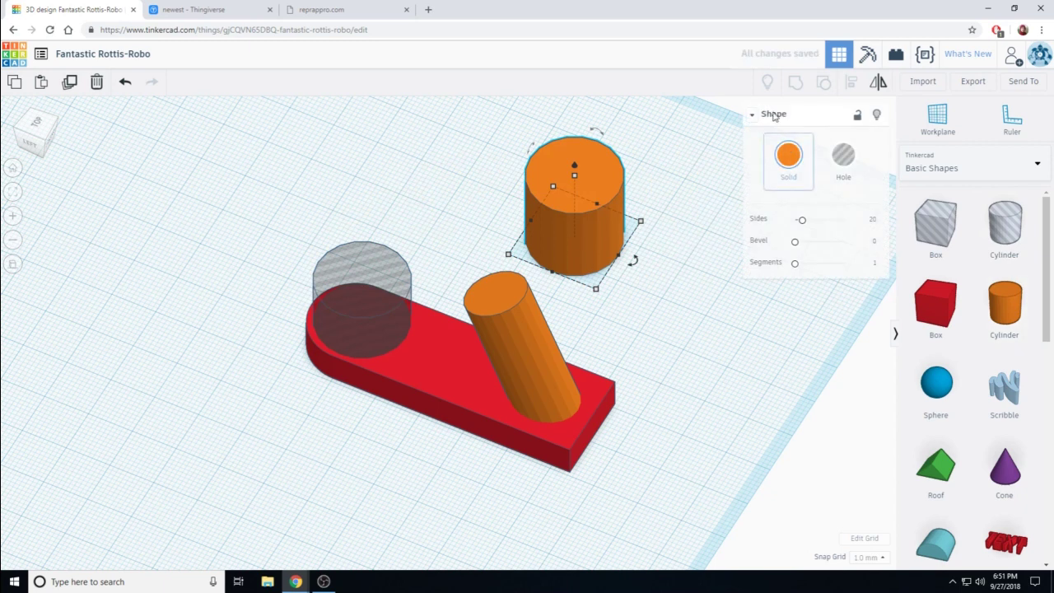
left_click(843, 161)
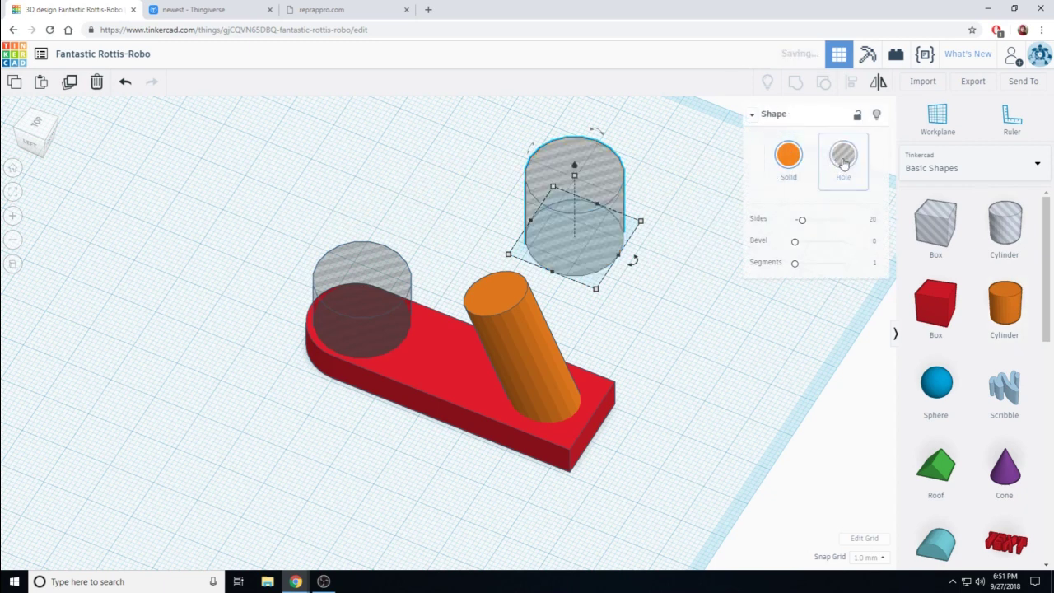
Step: Move the cylinder hole onto the plate's rounded end and shrink it to 12 × 12 mm
left_click(565, 262)
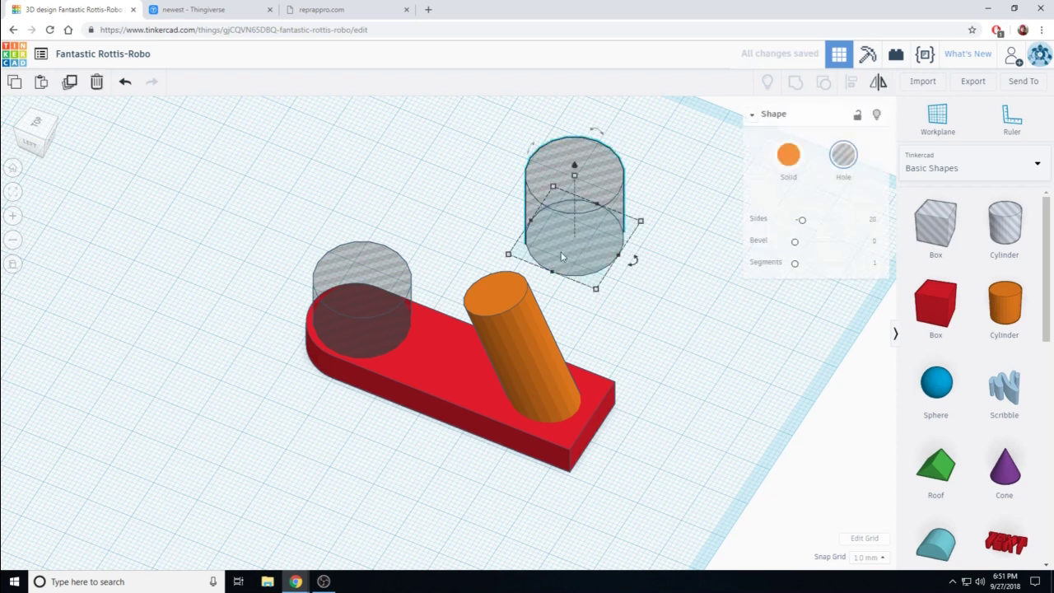
left_click_drag(563, 257, 344, 320)
mouse_move(384, 396)
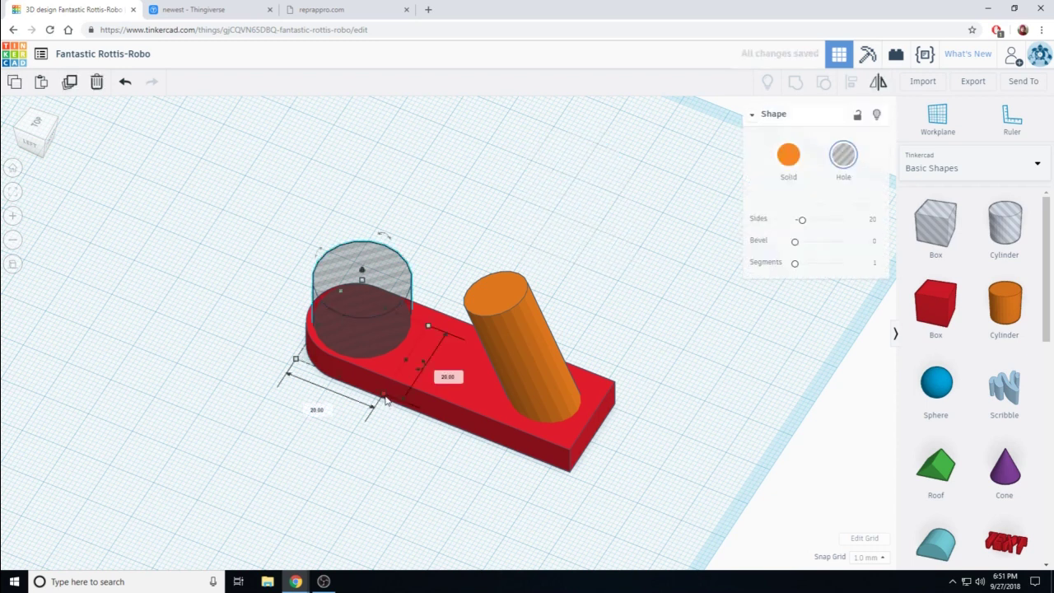
left_click_drag(384, 397, 354, 342)
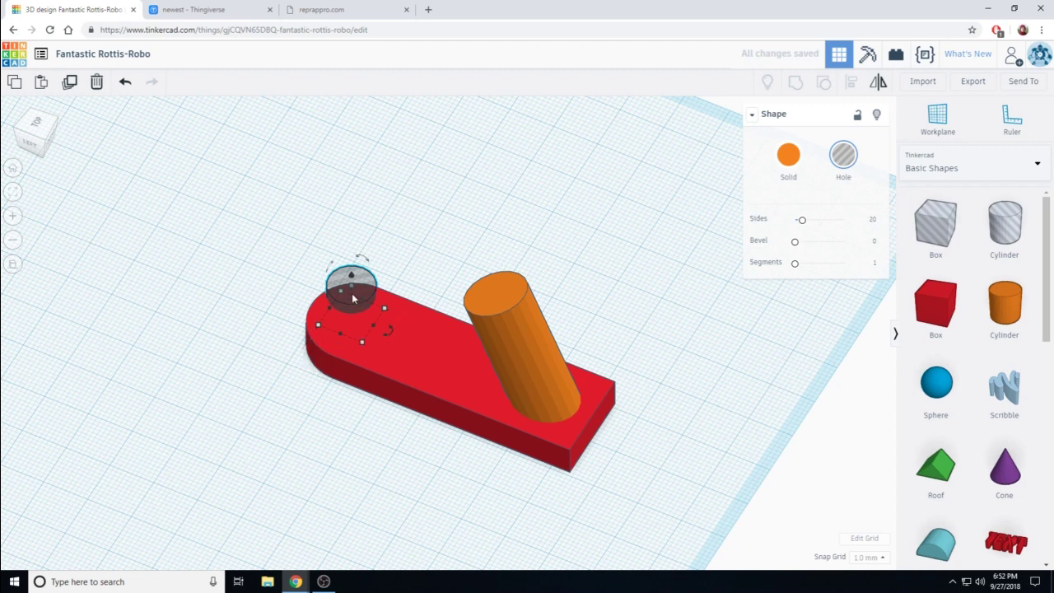
left_click_drag(354, 294, 373, 347)
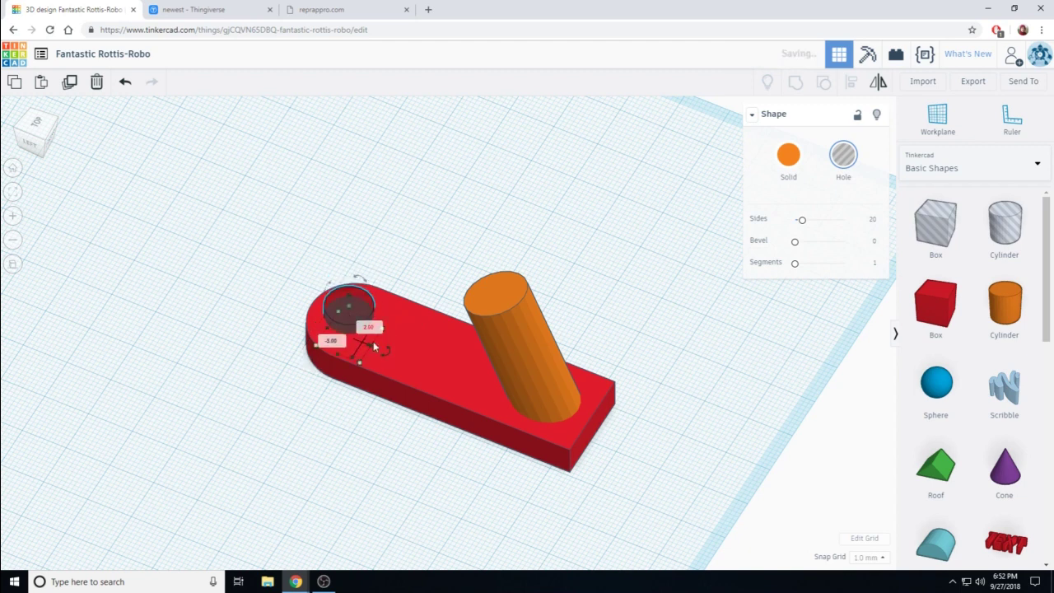
right_click_drag(373, 346, 590, 323)
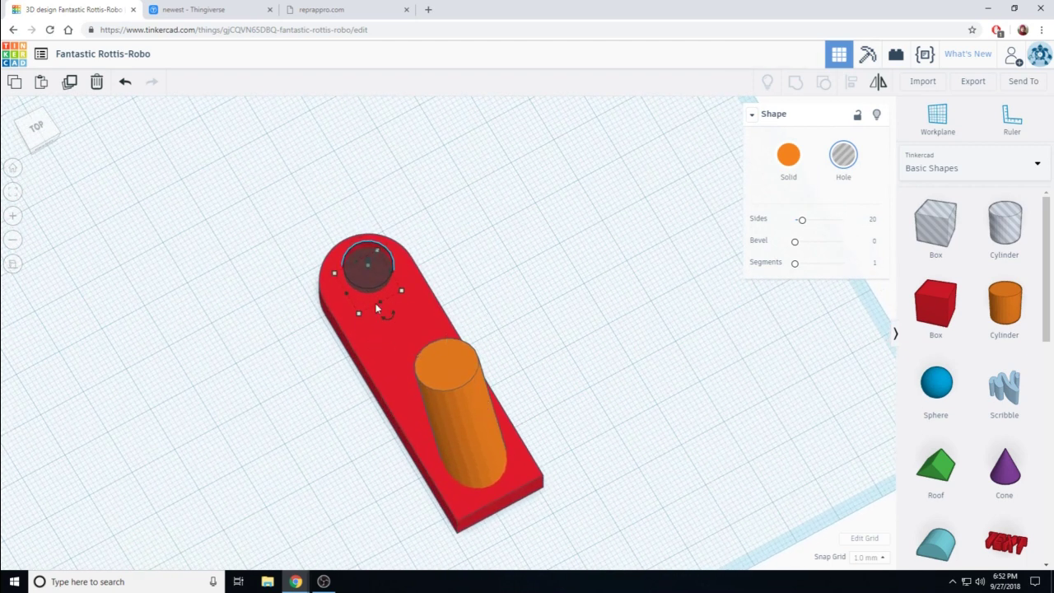
Step: Try aligning the hole with the end of the base plate, then undo it
right_click_drag(393, 313, 544, 301)
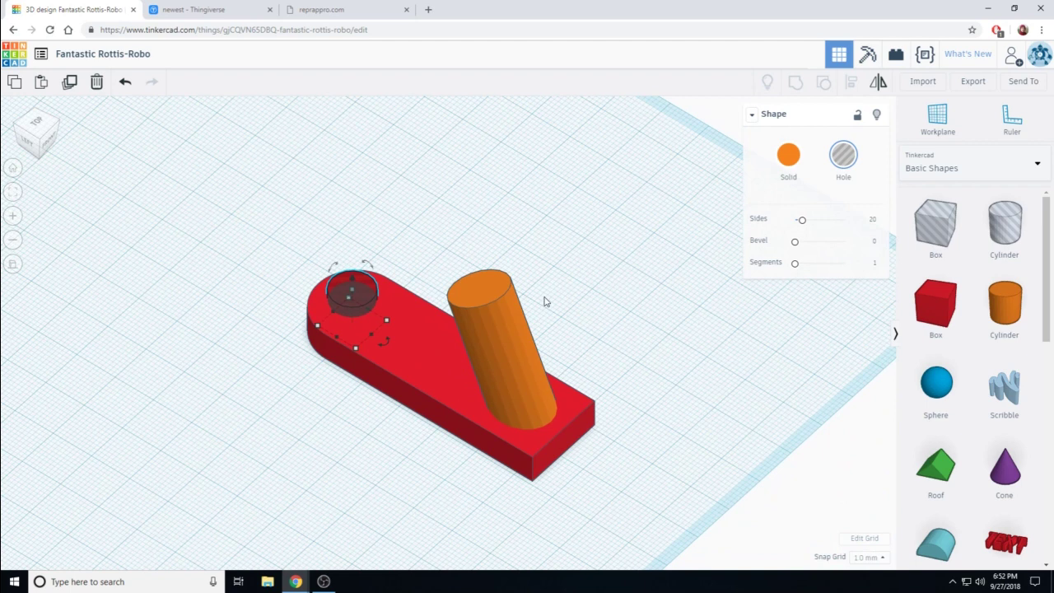
left_click(416, 377, "shift")
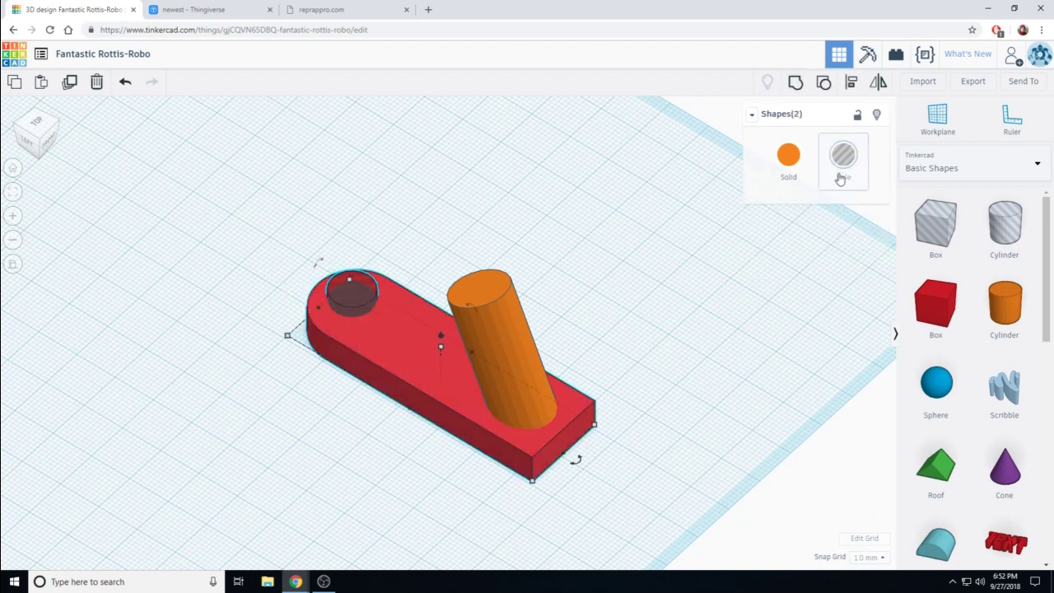
left_click(851, 83)
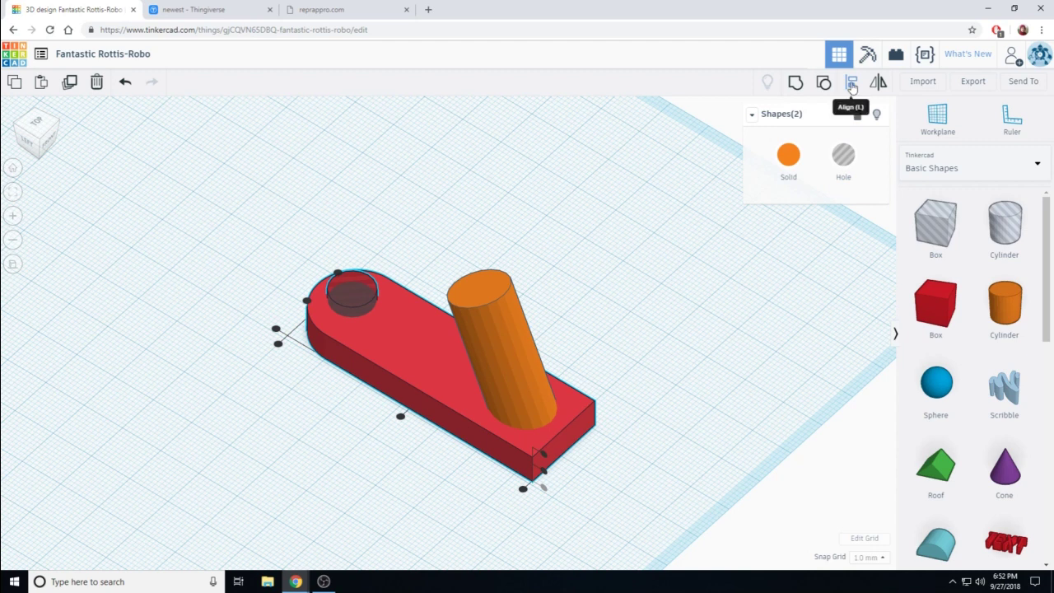
left_click(306, 300)
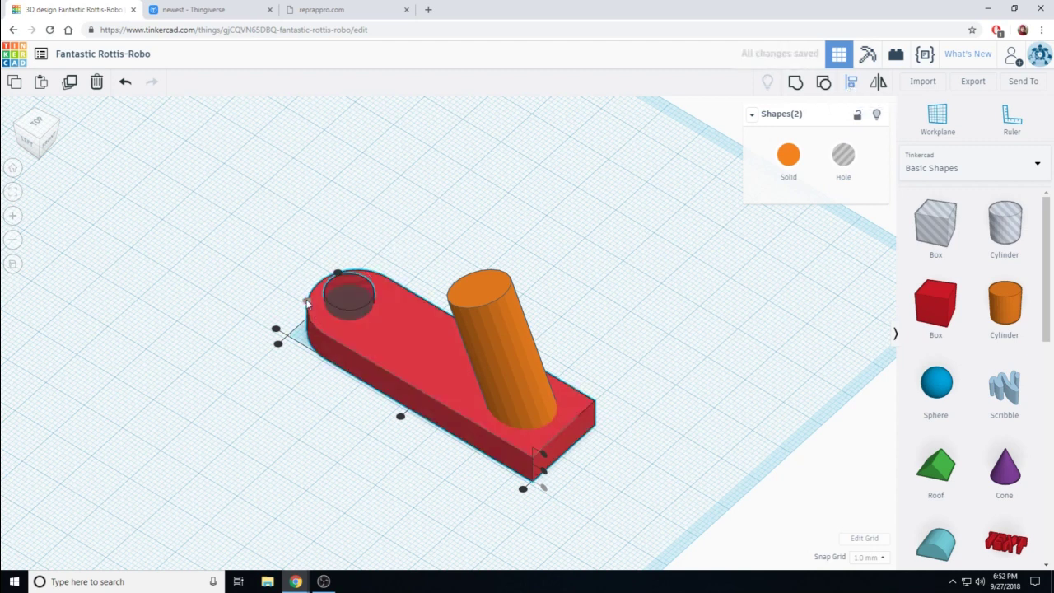
right_click_drag(548, 358, 236, 170)
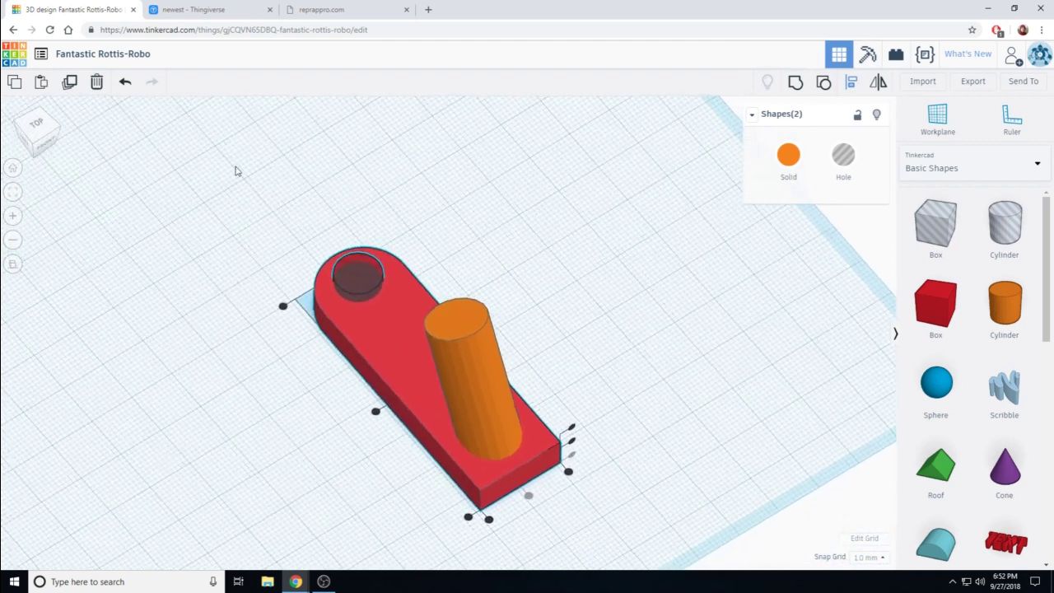
left_click(125, 81)
Step: Select base, peg and hole together and centre the hole and peg on the base
left_click_drag(268, 218, 653, 557)
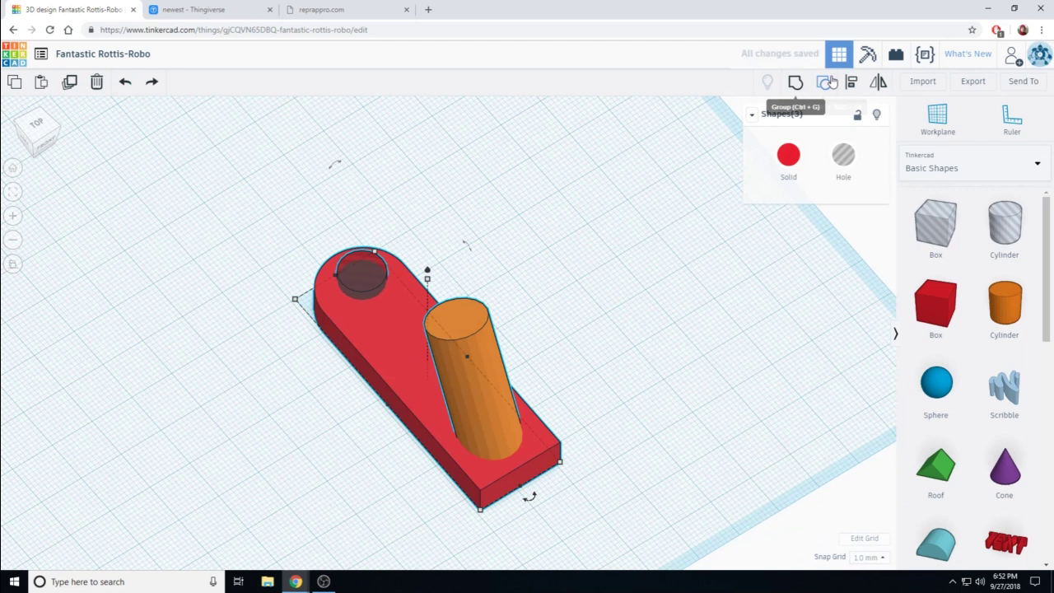
left_click(848, 82)
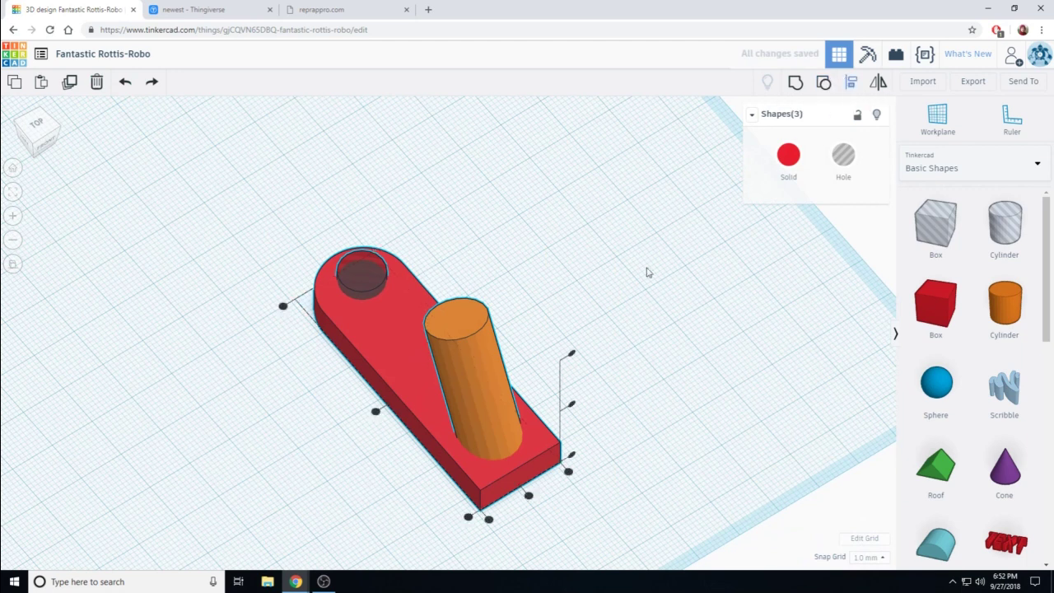
left_click(529, 496)
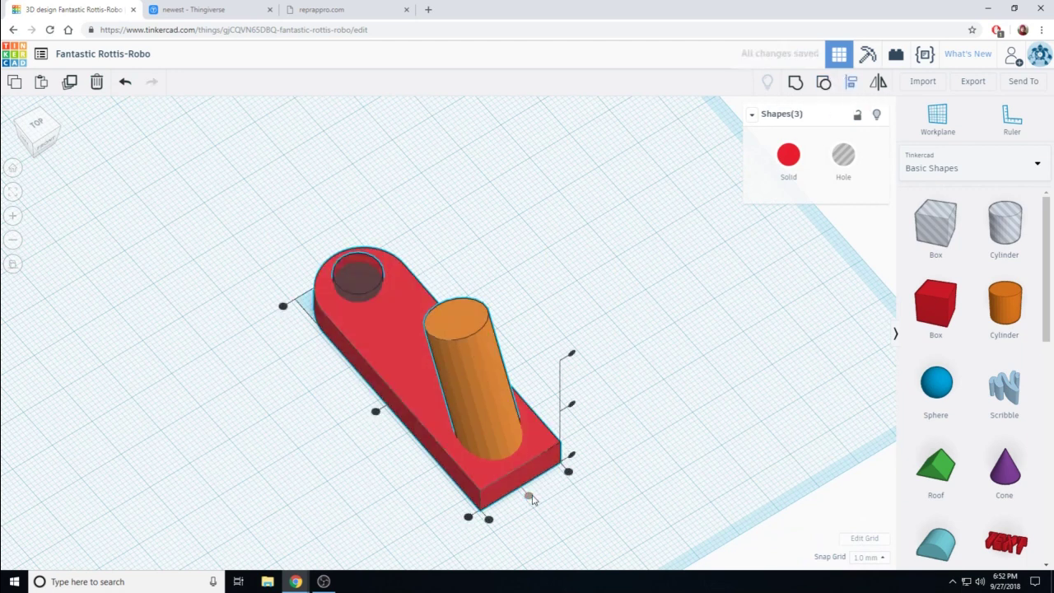
right_click_drag(641, 337, 306, 301)
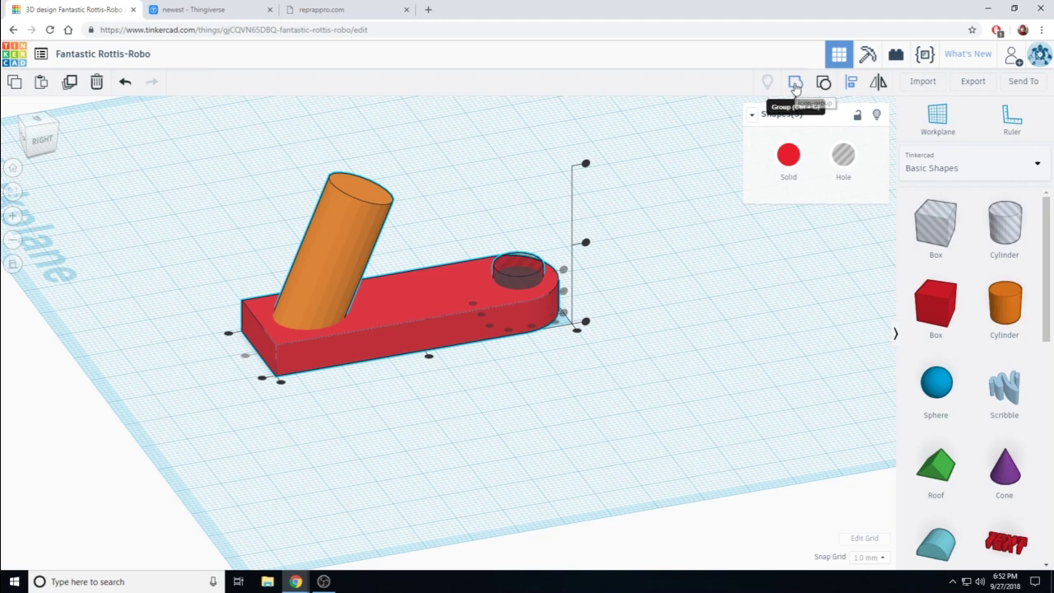
Step: Group the plate, peg and hole into one red solid with the hole cut through
left_click(795, 85)
right_click_drag(618, 336, 1019, 341)
Step: Rotate the grouped hook 90 degrees and lift it off the workplane
left_click(432, 203)
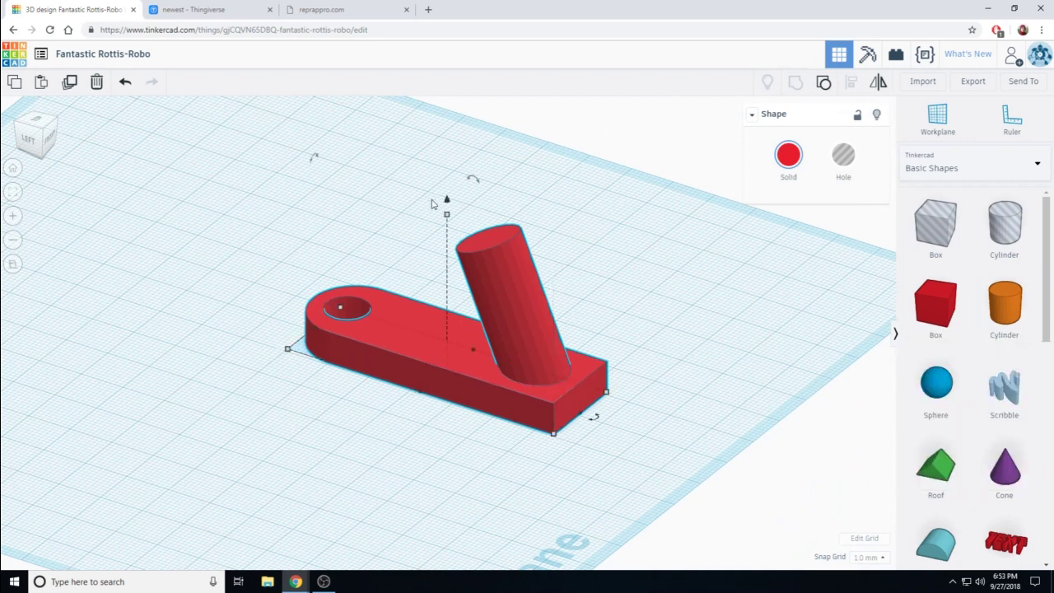
left_click_drag(472, 178, 576, 301)
mouse_move(577, 302)
right_mouse_down()
mouse_move(758, 313)
mouse_move(558, 310)
right_mouse_up()
left_click_drag(444, 117, 447, 39)
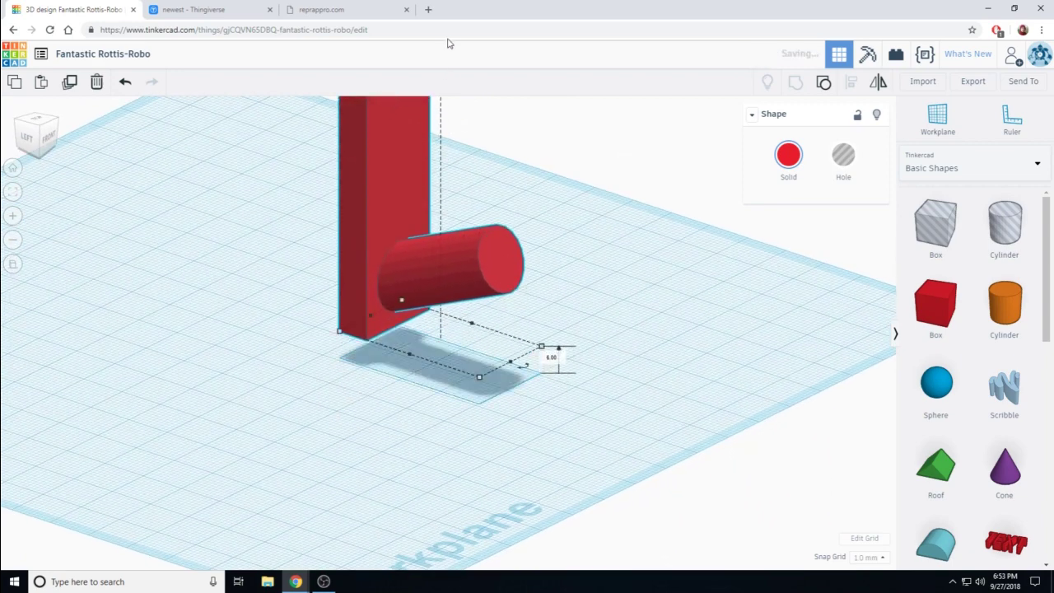
Step: Tilt the hook further until the plate stands vertical with the peg jutting sideways
right_click_drag(613, 295, 538, 288)
left_click_drag(467, 118, 379, 193)
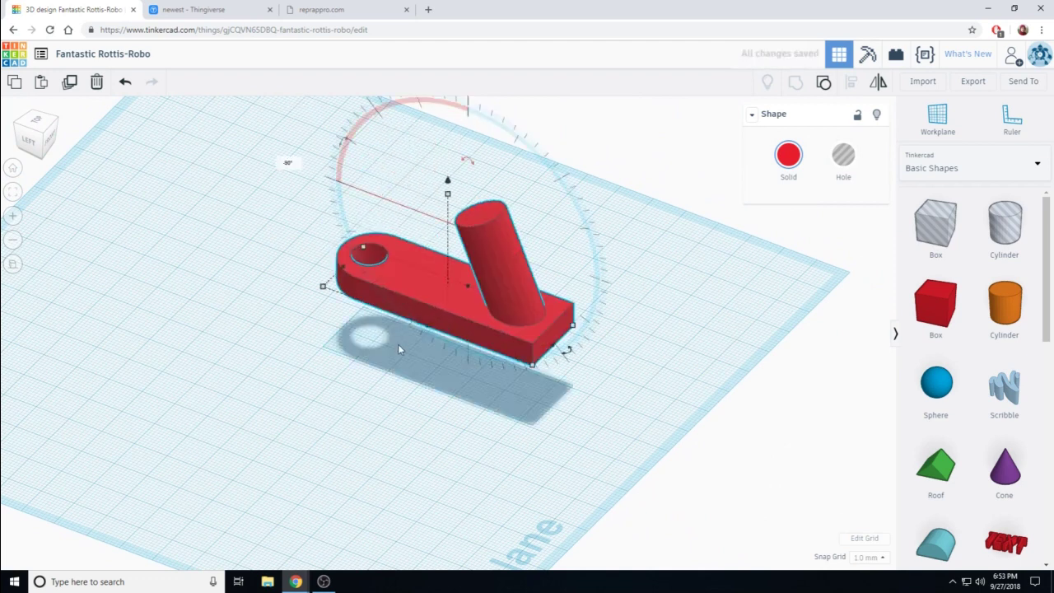
right_click_drag(400, 349, 465, 345)
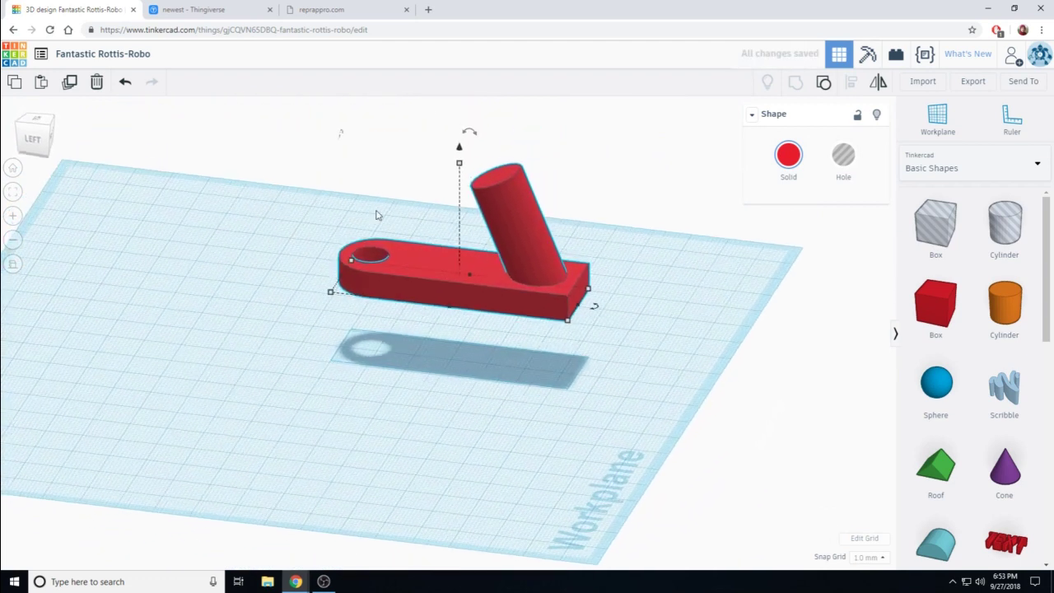
left_click_drag(471, 128, 550, 227)
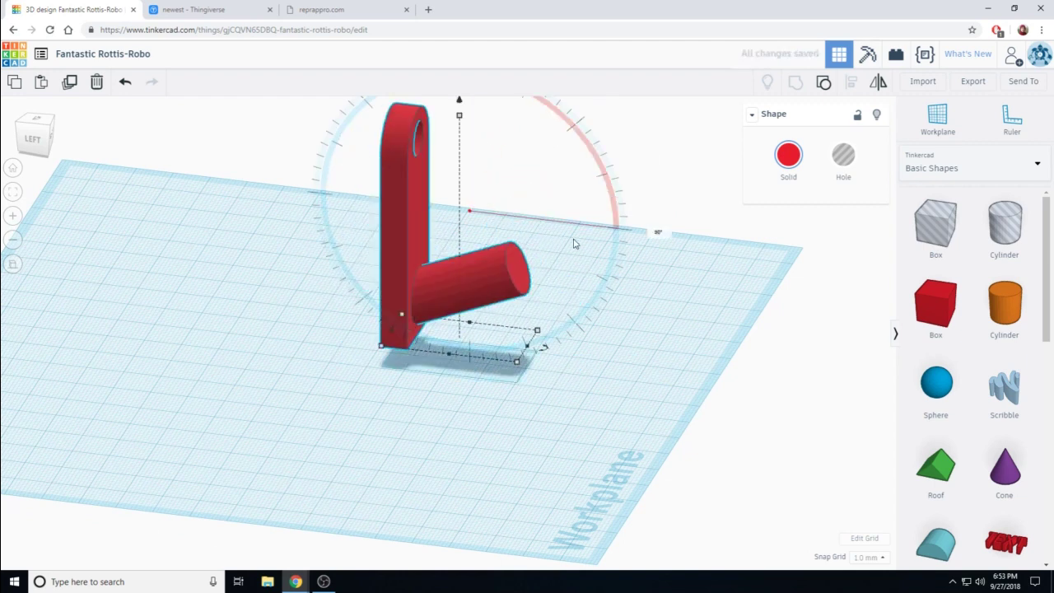